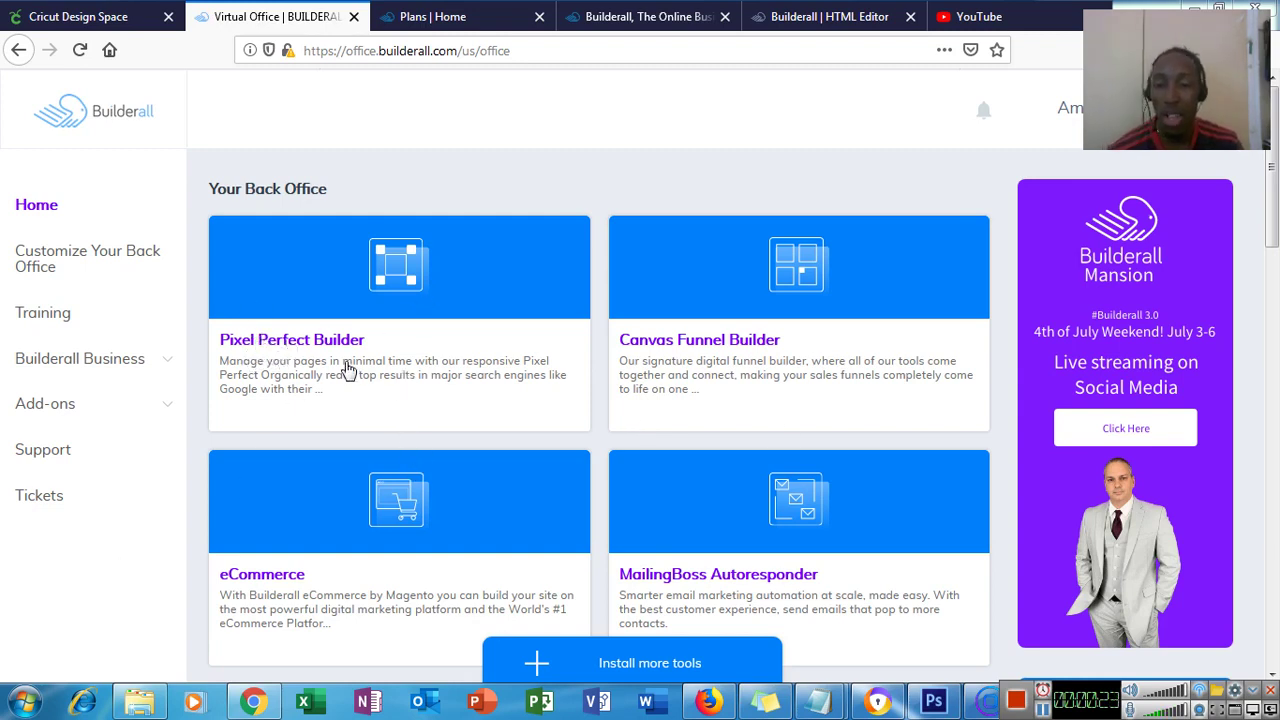
# Enter the Pixel Perfect Builder and look through the list of existing sites
pyautogui.click(396, 332)
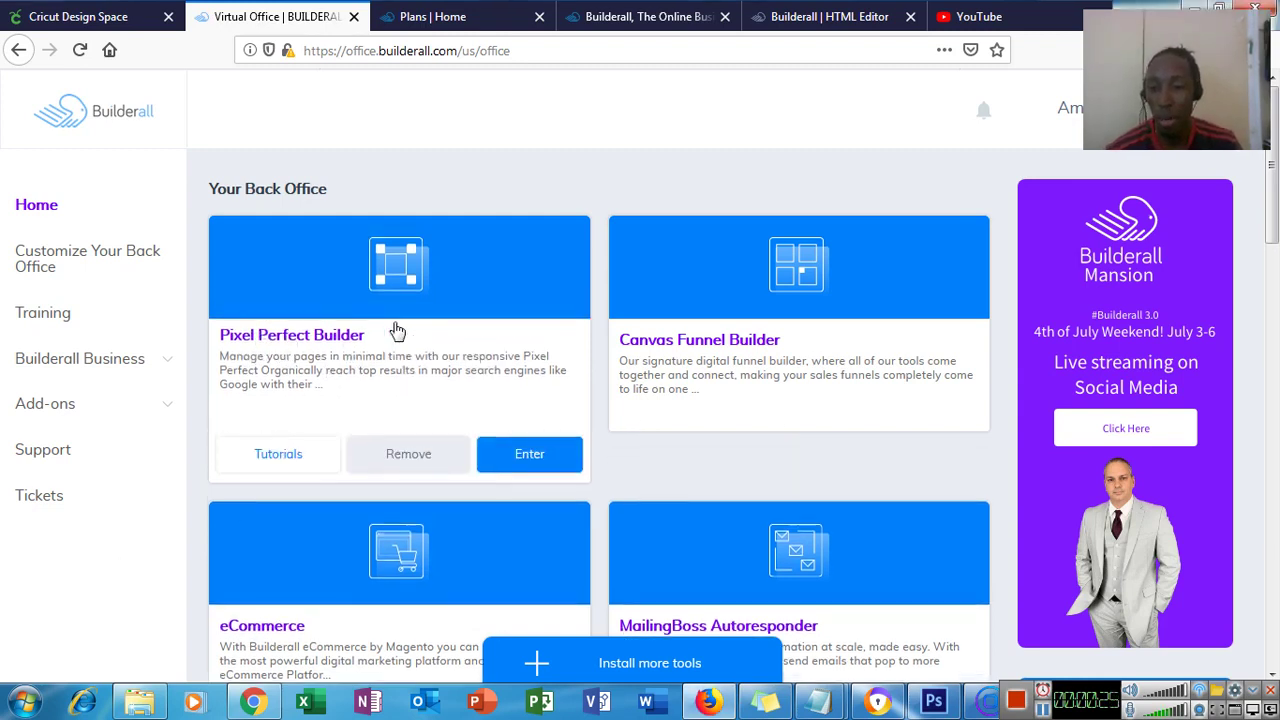
pyautogui.click(549, 456)
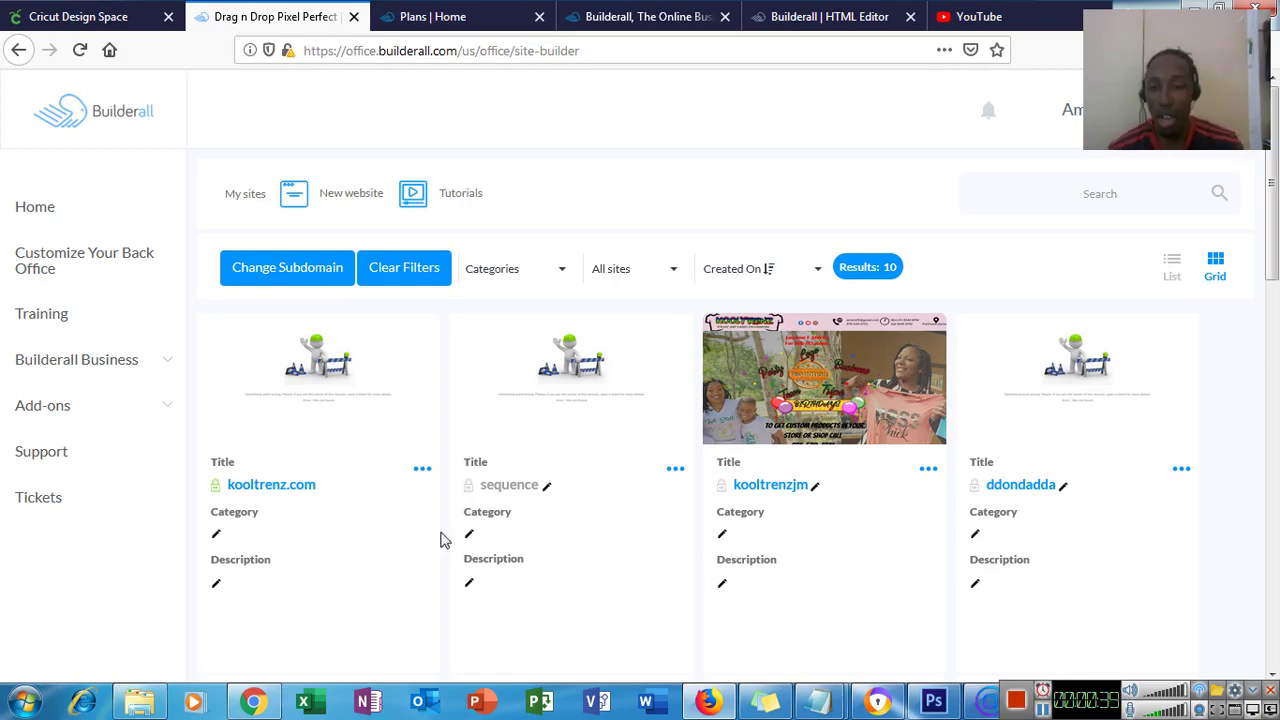
pyautogui.scroll(-5, 455, 520)
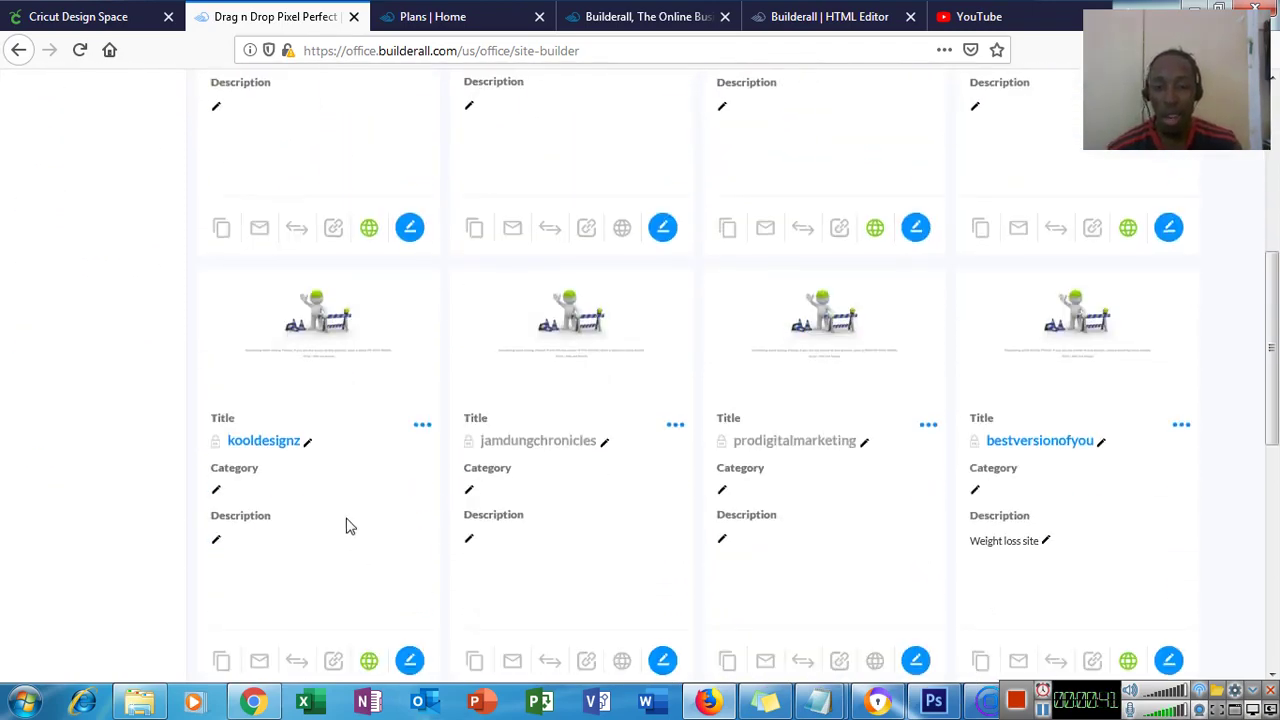
pyautogui.scroll(3, 346, 523)
pyautogui.scroll(-2, 480, 440)
pyautogui.scroll(-3, 625, 408)
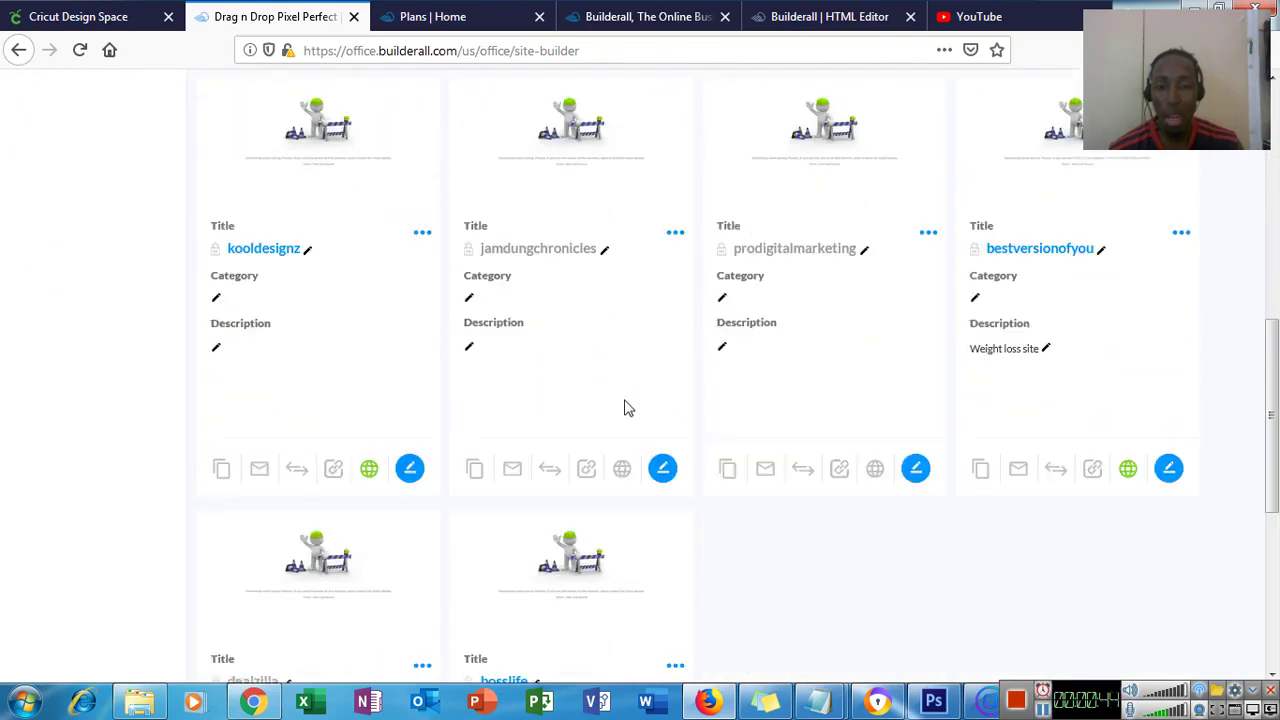
pyautogui.scroll(6, 618, 406)
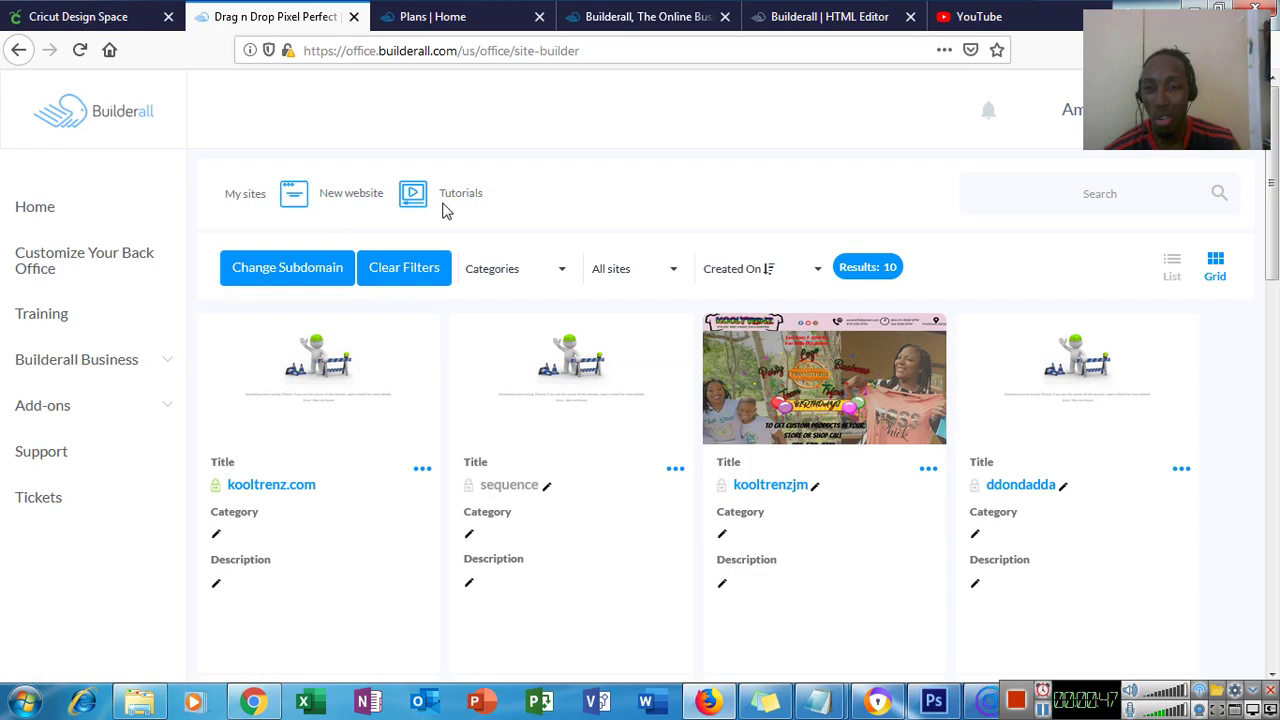
# Start a new website and browse the available templates across all categories
pyautogui.click(349, 194)
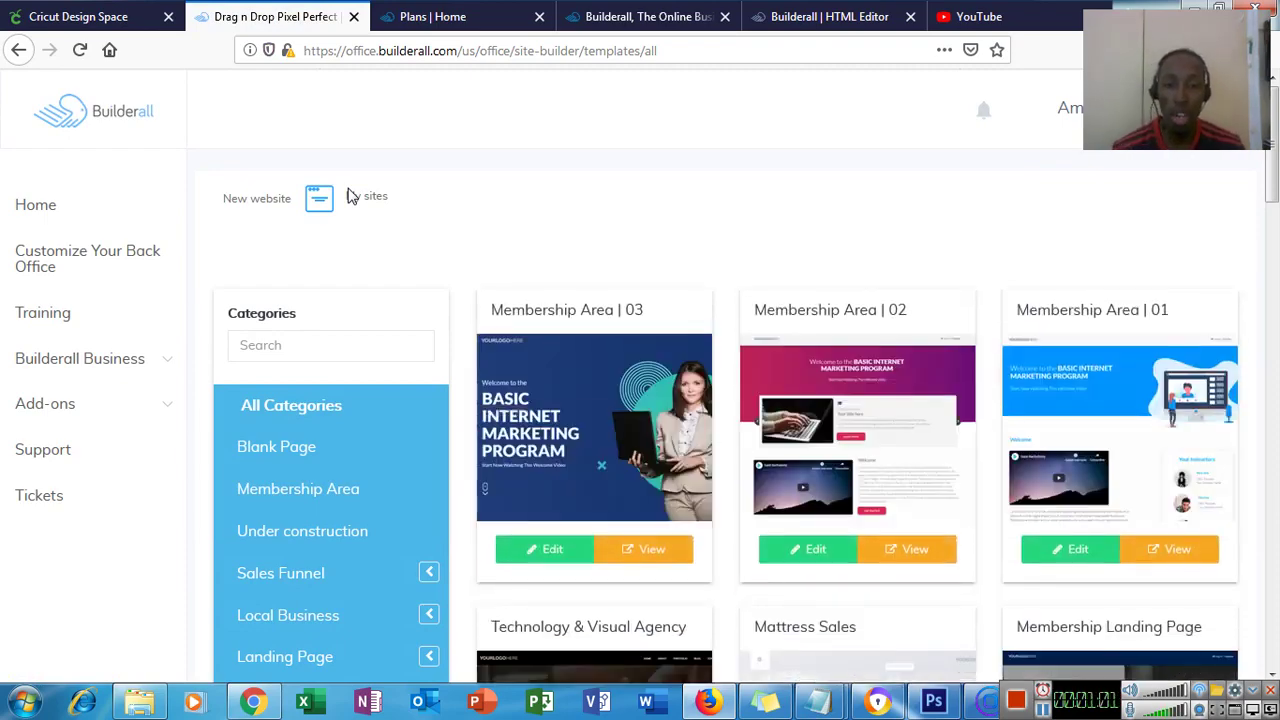
pyautogui.scroll(-2, 770, 303)
pyautogui.scroll(-3, 770, 303)
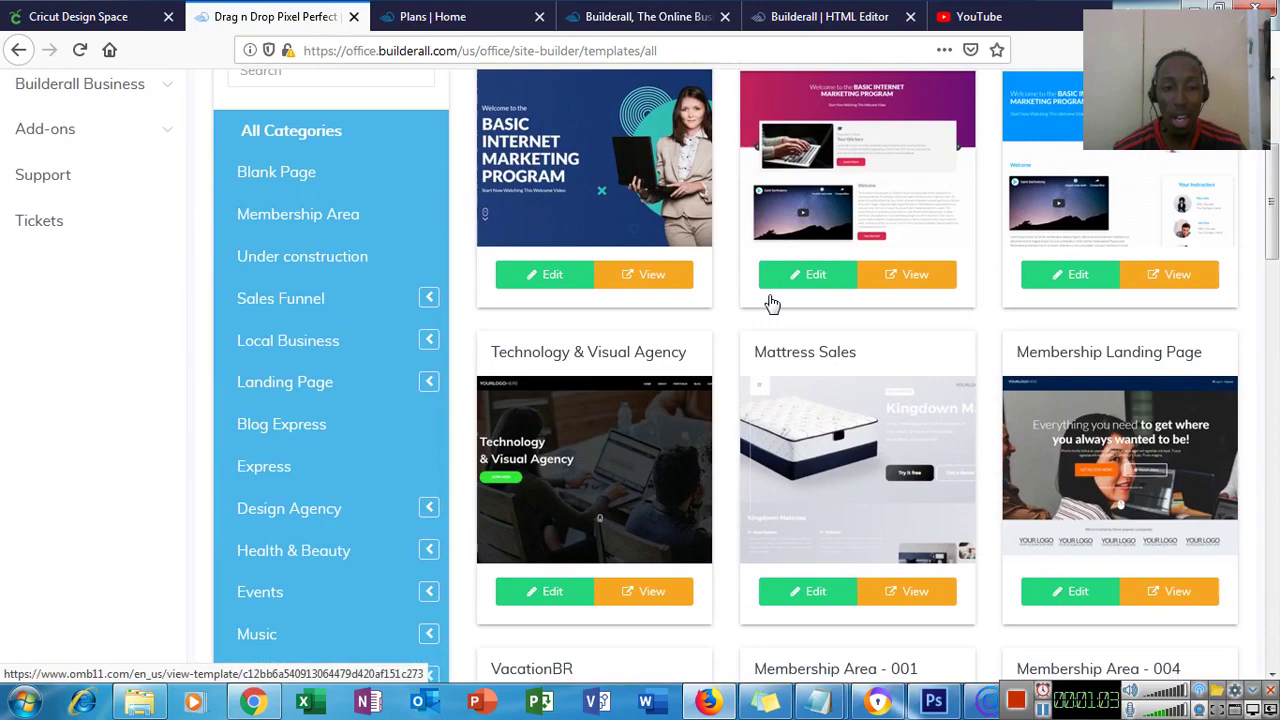
pyautogui.scroll(1, 752, 345)
pyautogui.scroll(-1, 752, 343)
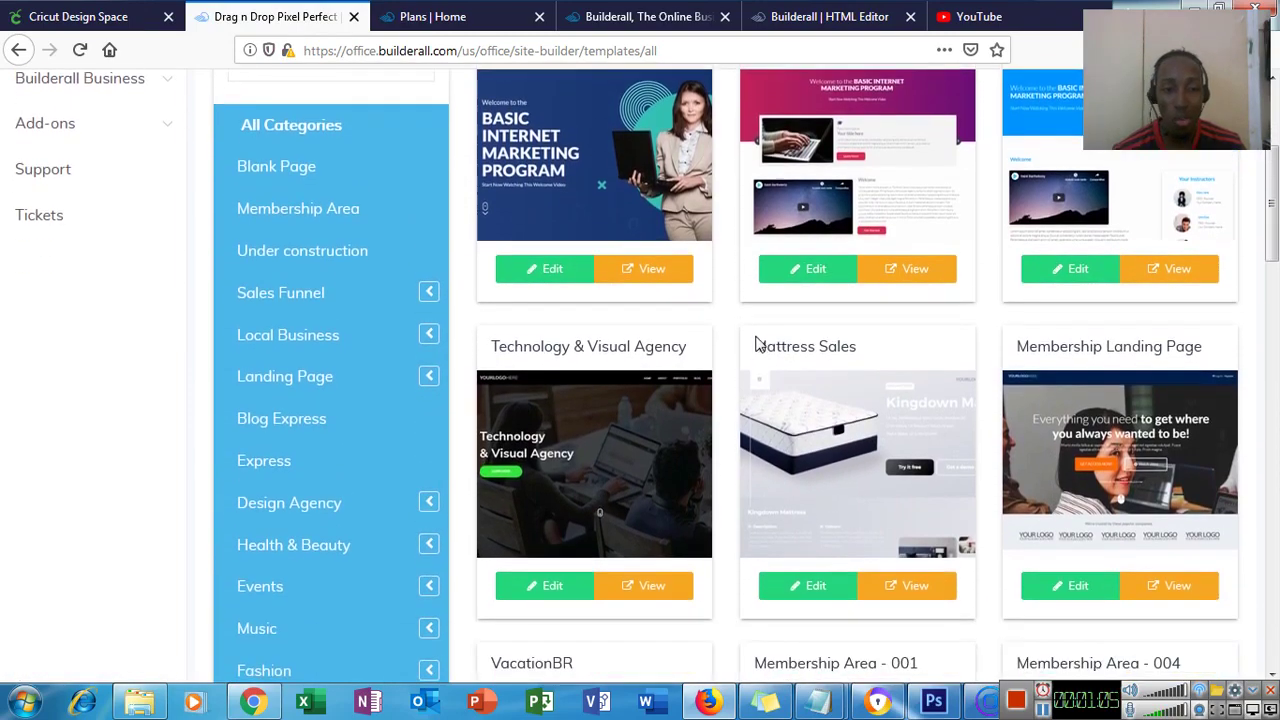
pyautogui.scroll(-3, 632, 423)
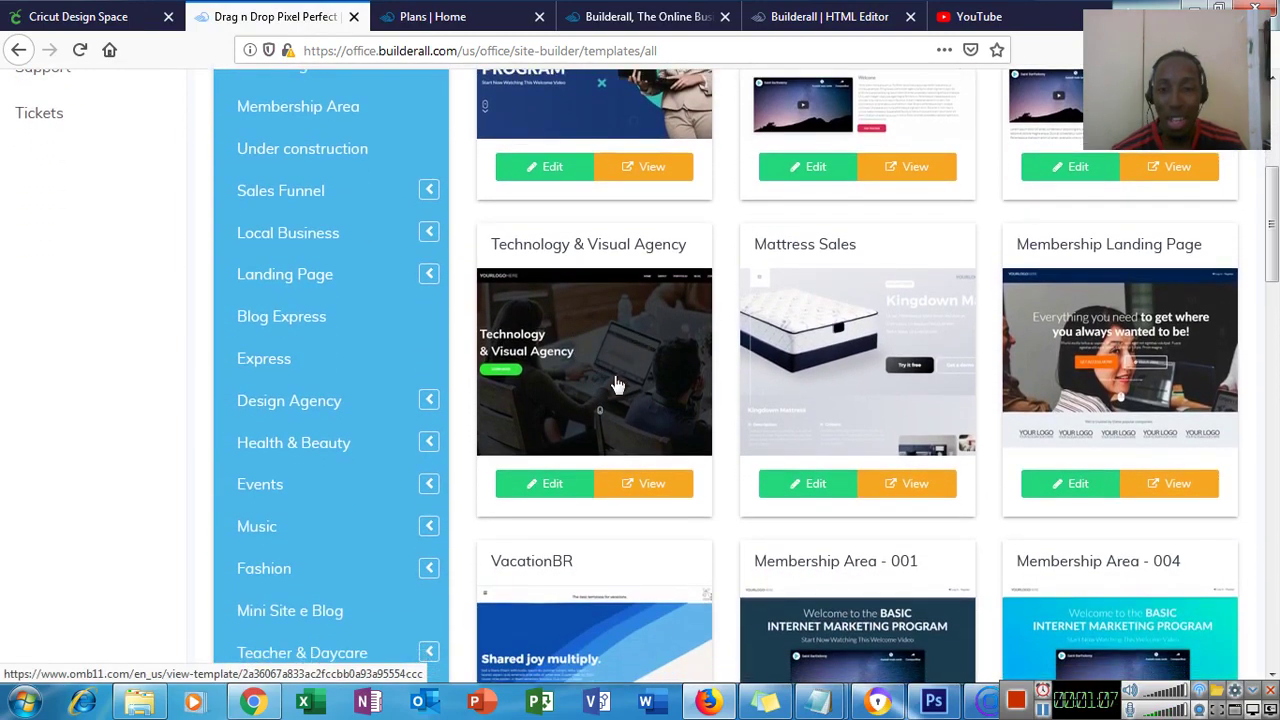
pyautogui.scroll(-3, 966, 490)
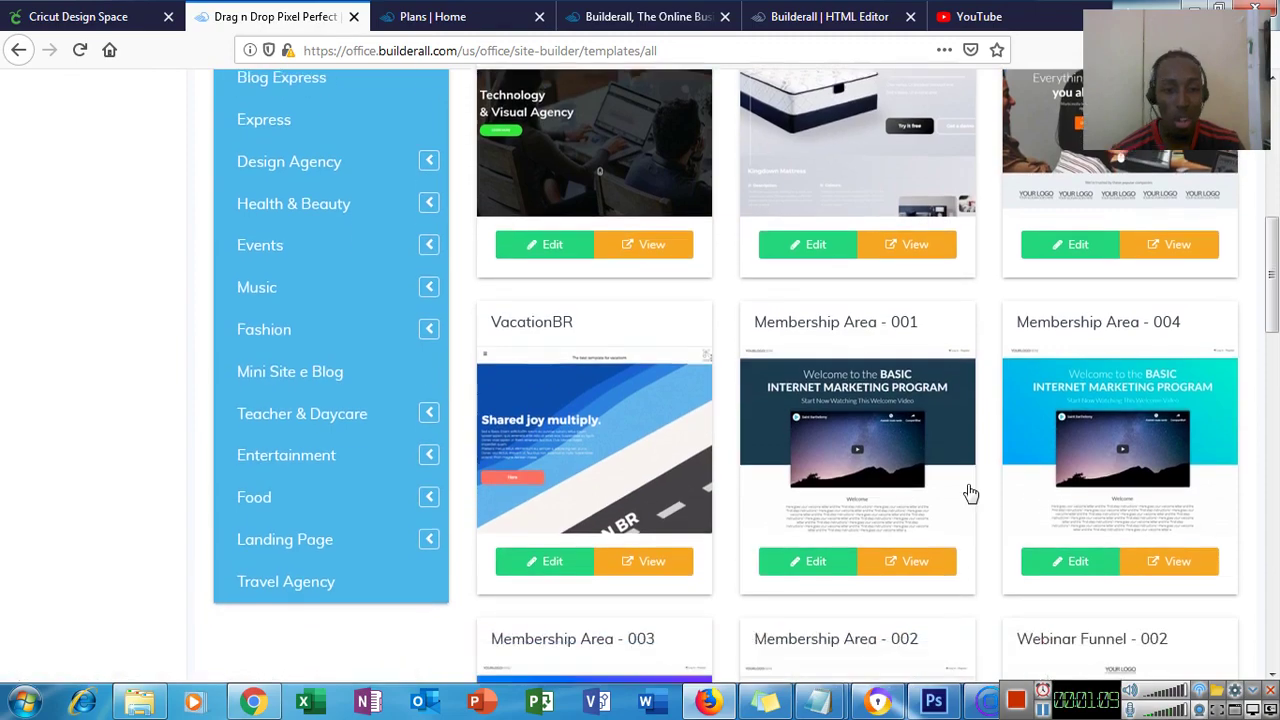
pyautogui.scroll(9, 700, 537)
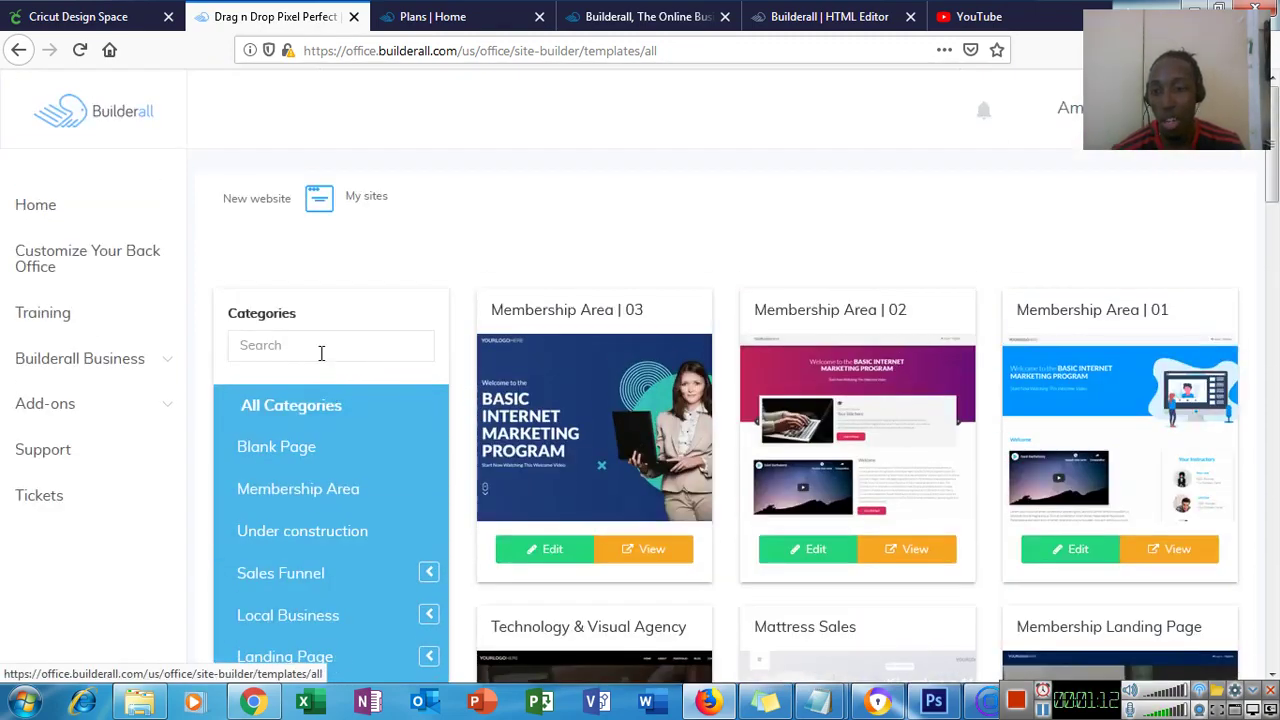
# Search the template categories for "hair" and show the Hair Style templates under Fashion
pyautogui.click(321, 352)
pyautogui.write('h')
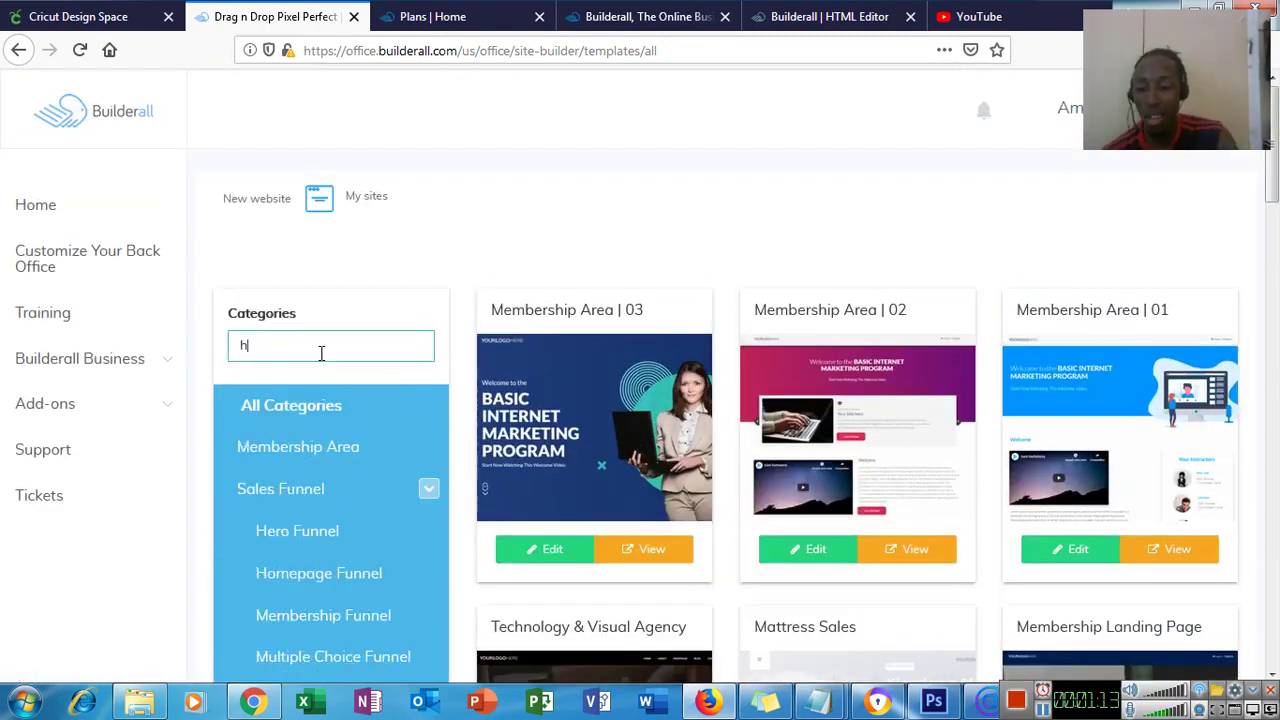
pyautogui.write('air')
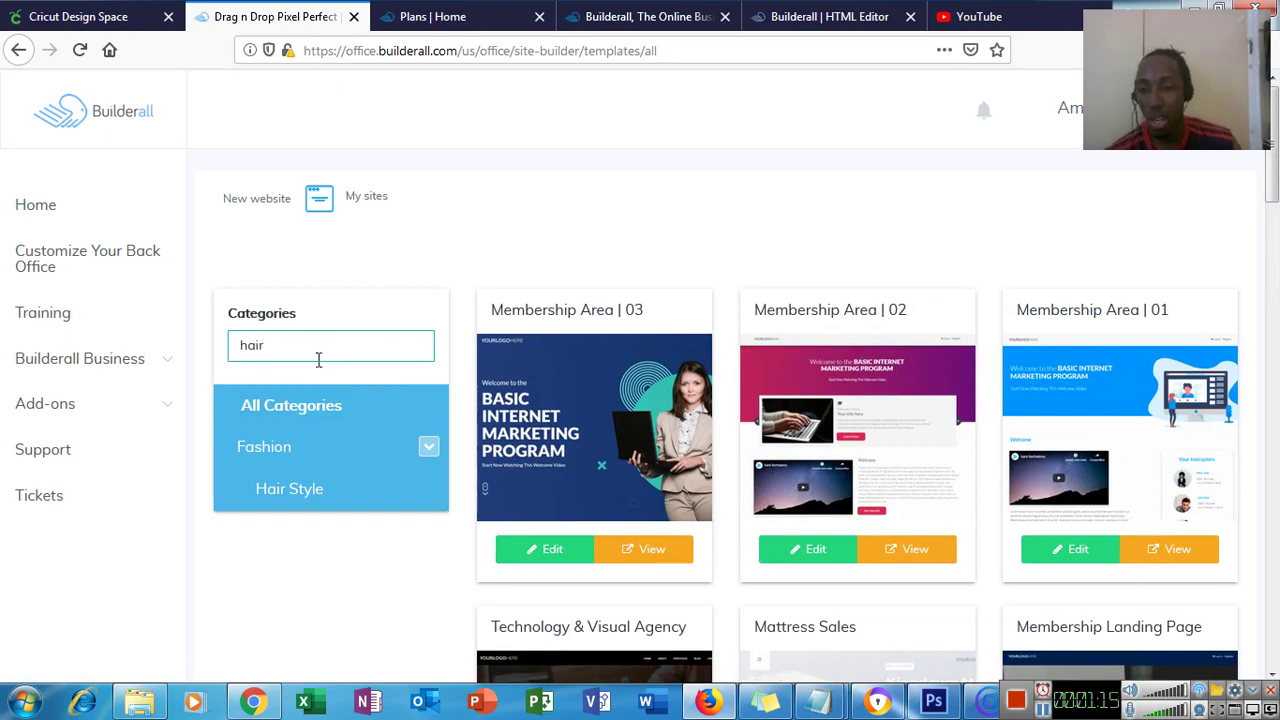
pyautogui.click(304, 503)
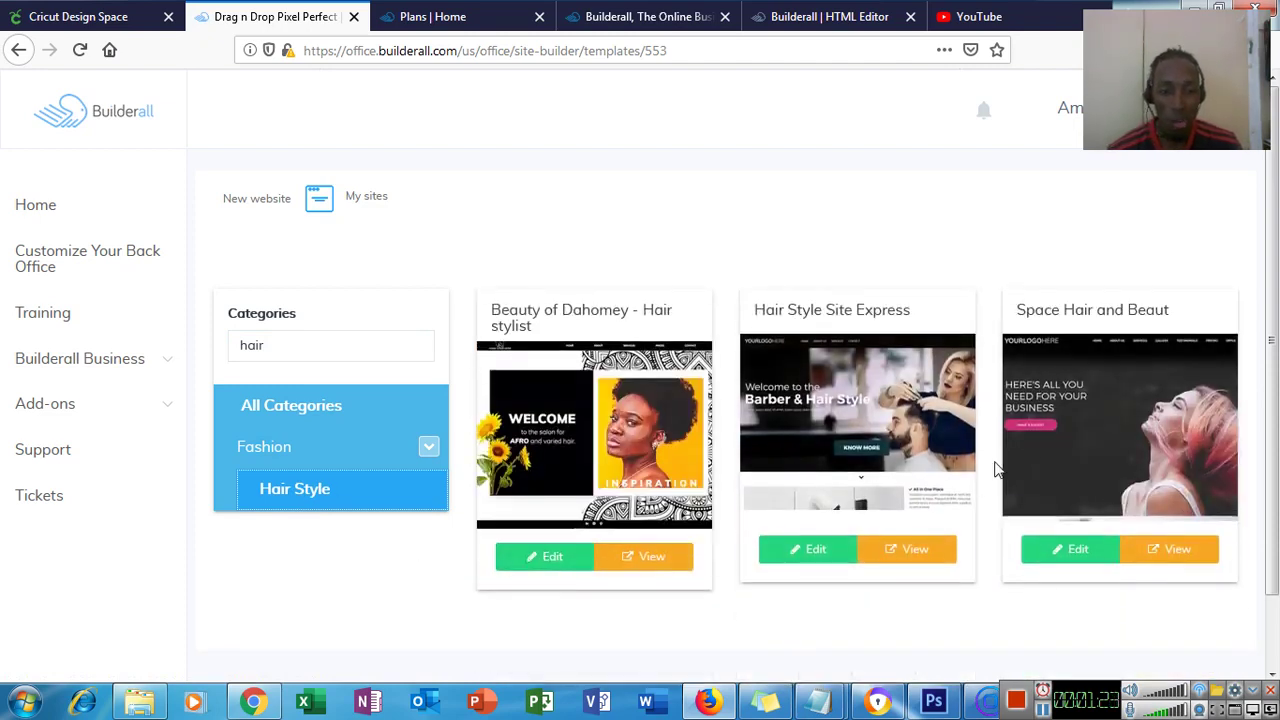
# Preview the Hair Style Site Express template and review its page from the header to the footer
pyautogui.click(903, 549)
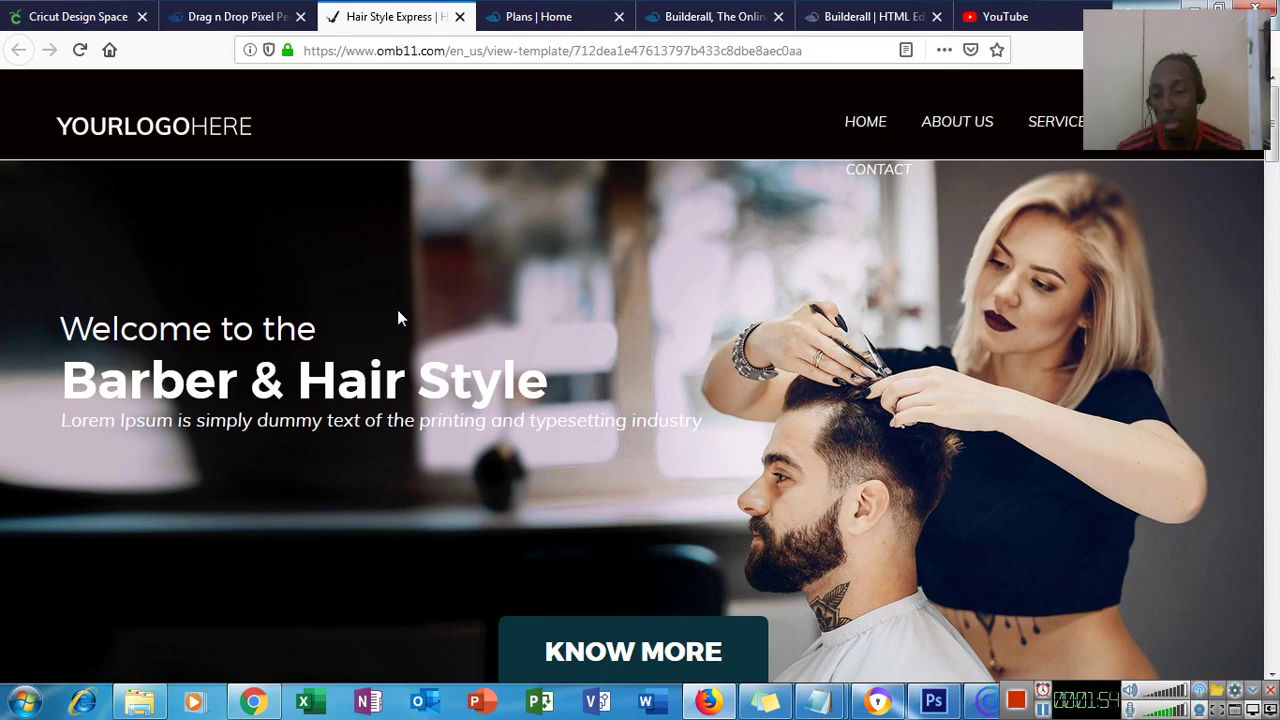
pyautogui.scroll(-2, 495, 384)
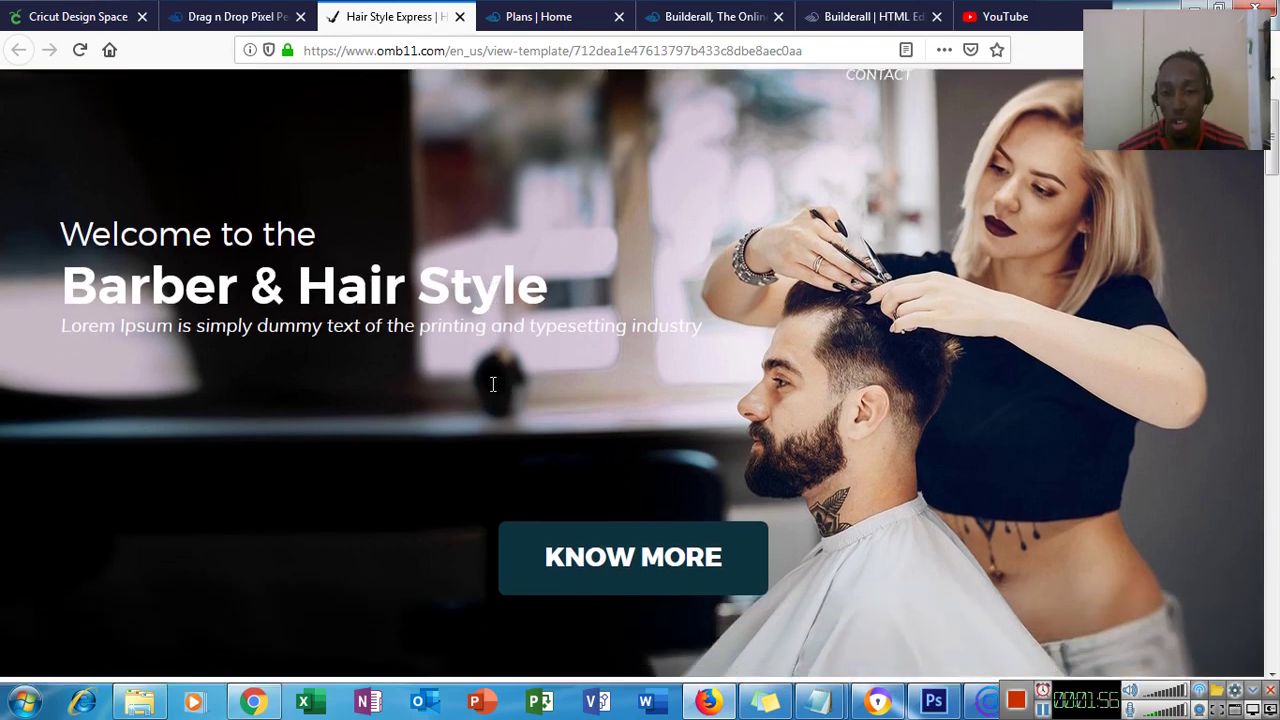
pyautogui.scroll(-5, 660, 443)
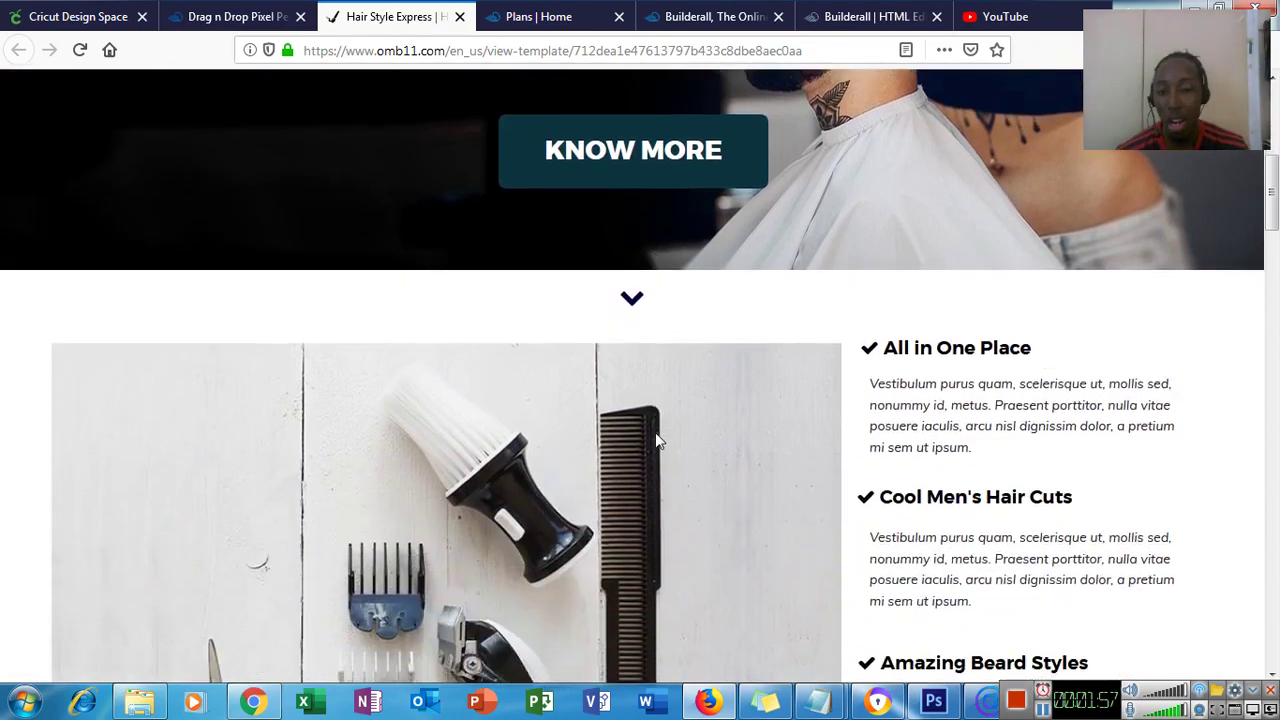
pyautogui.scroll(-2, 657, 440)
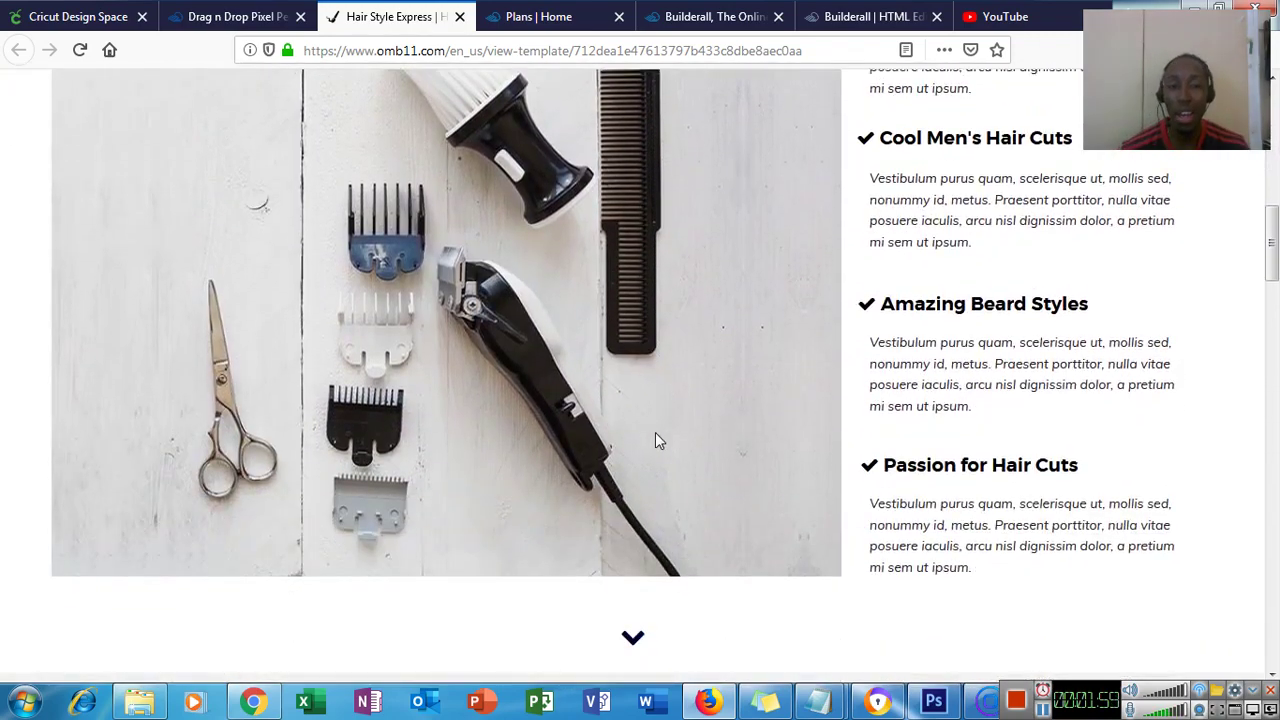
pyautogui.scroll(-3, 658, 440)
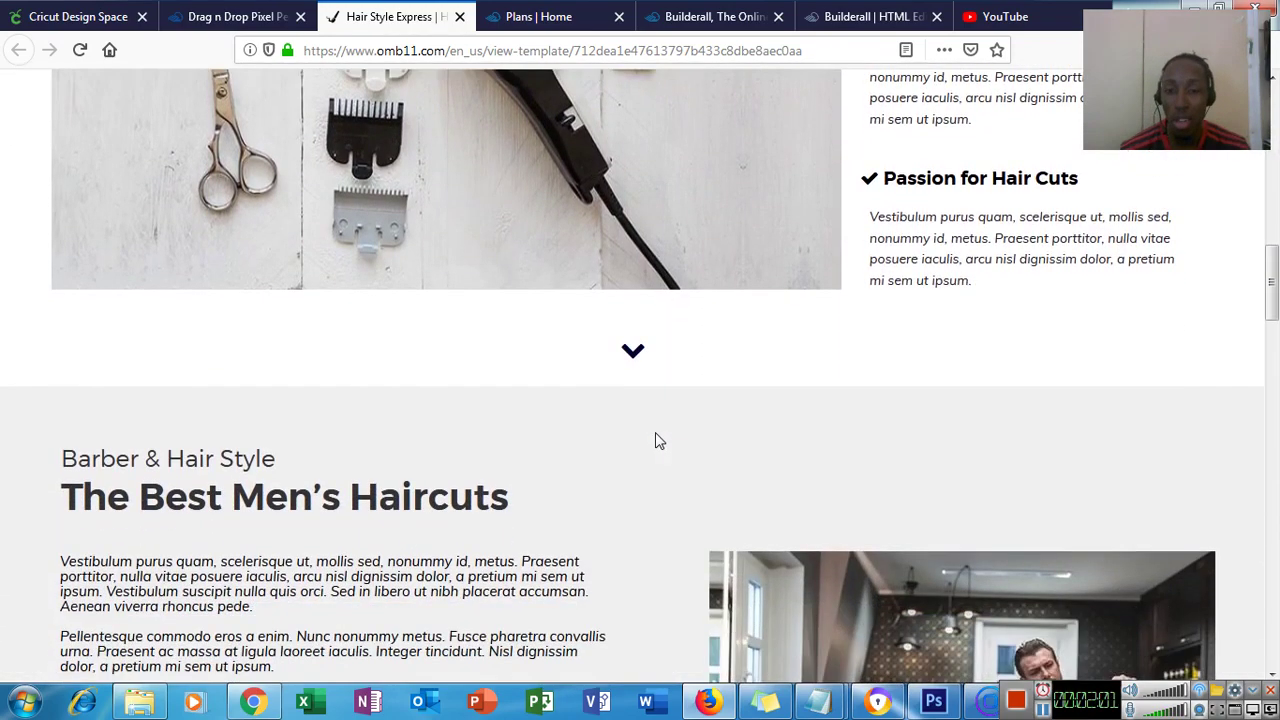
pyautogui.scroll(-1, 655, 442)
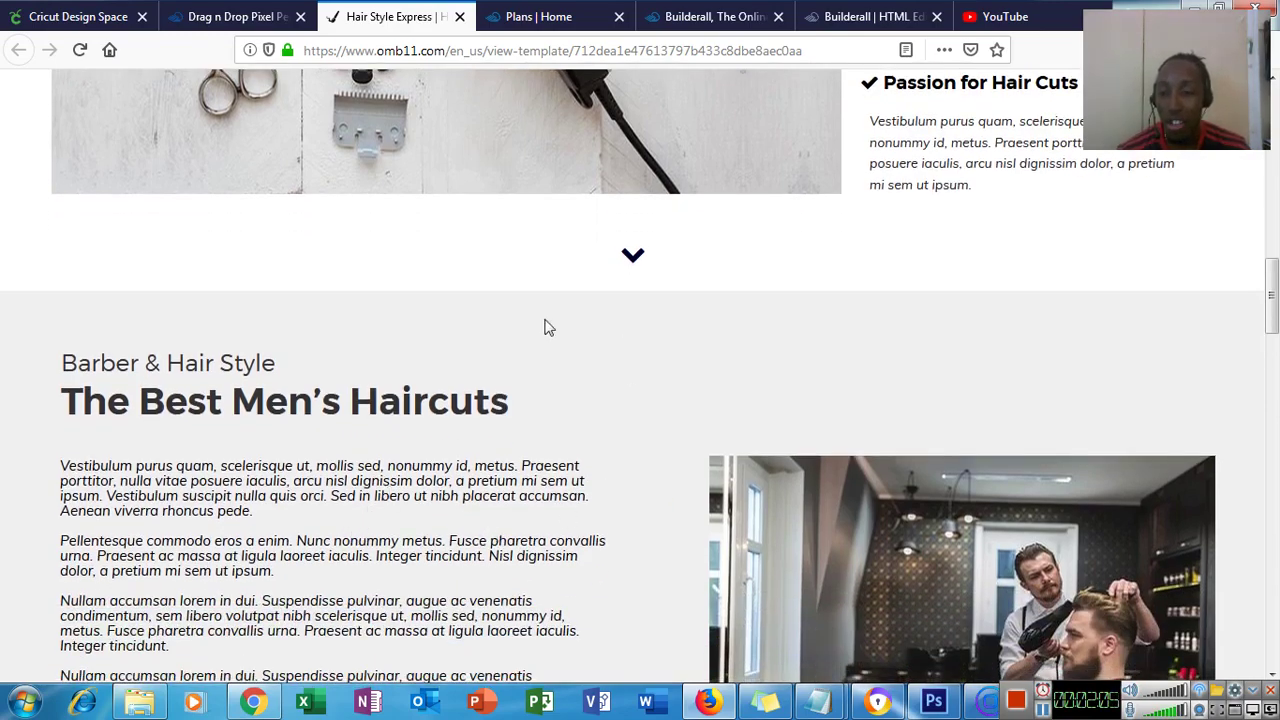
pyautogui.scroll(-3, 371, 548)
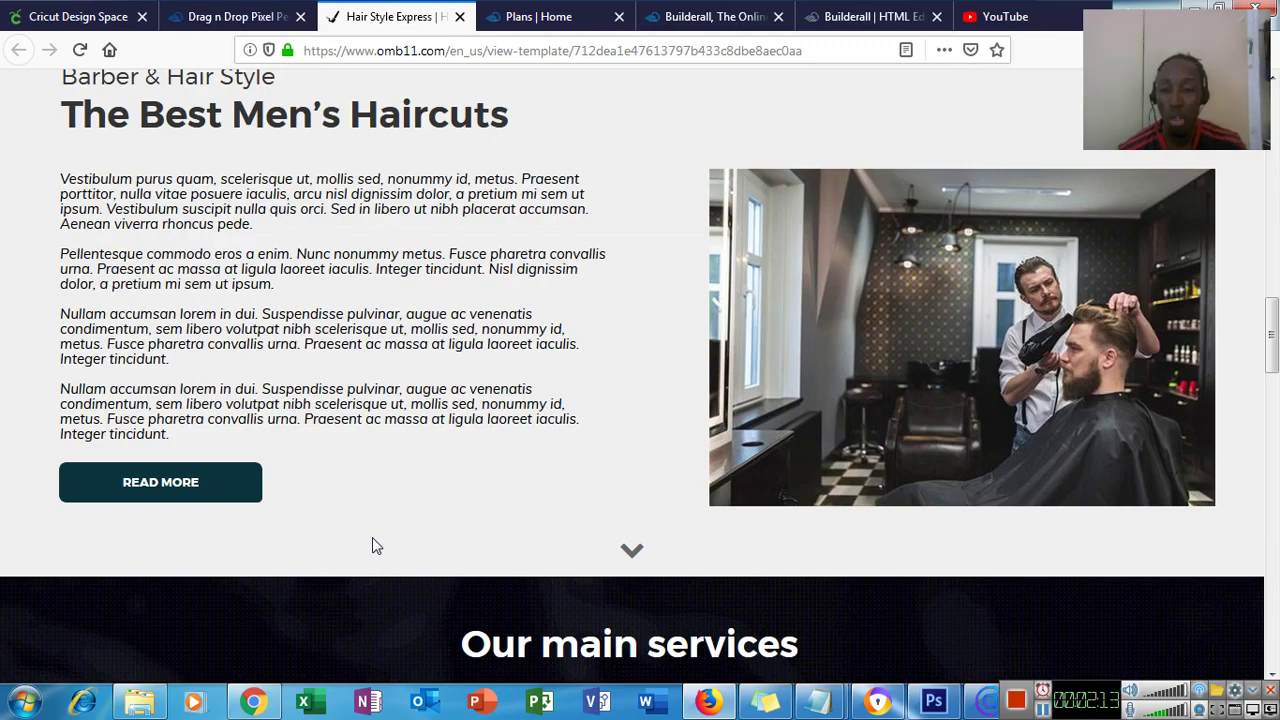
pyautogui.scroll(-20, 374, 545)
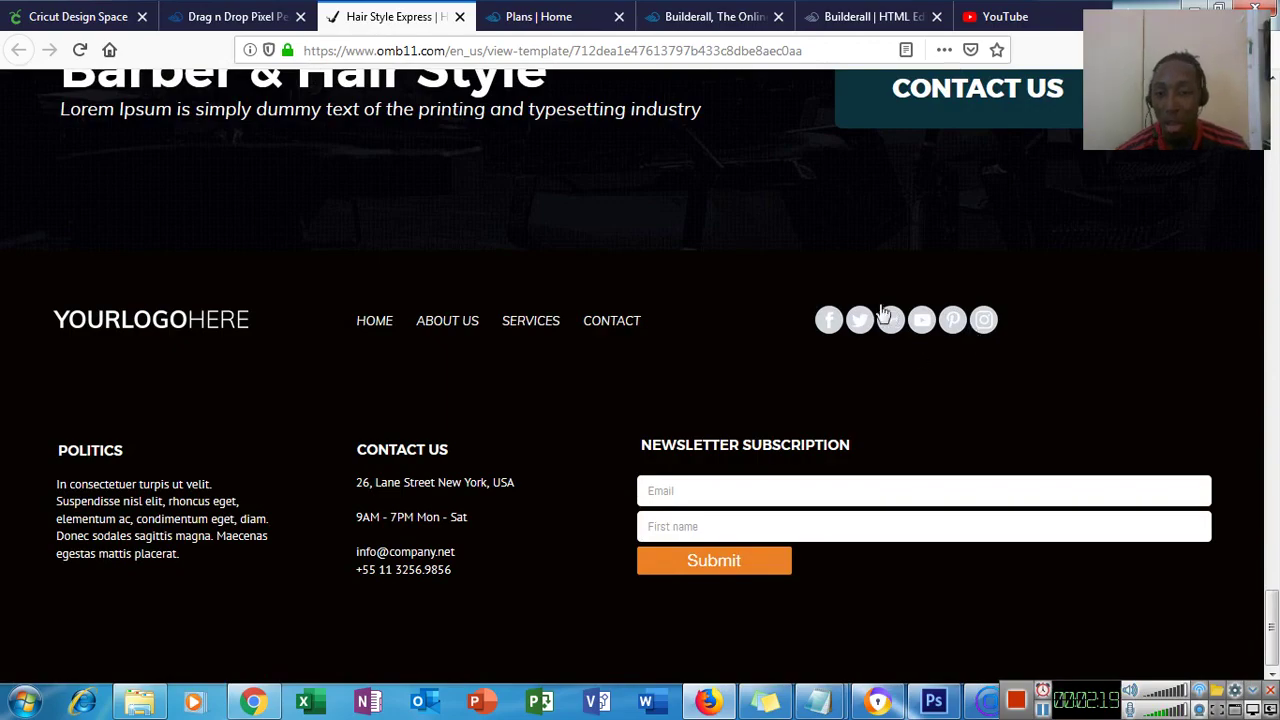
pyautogui.scroll(5, 760, 437)
pyautogui.scroll(-2, 600, 520)
pyautogui.scroll(-2, 493, 526)
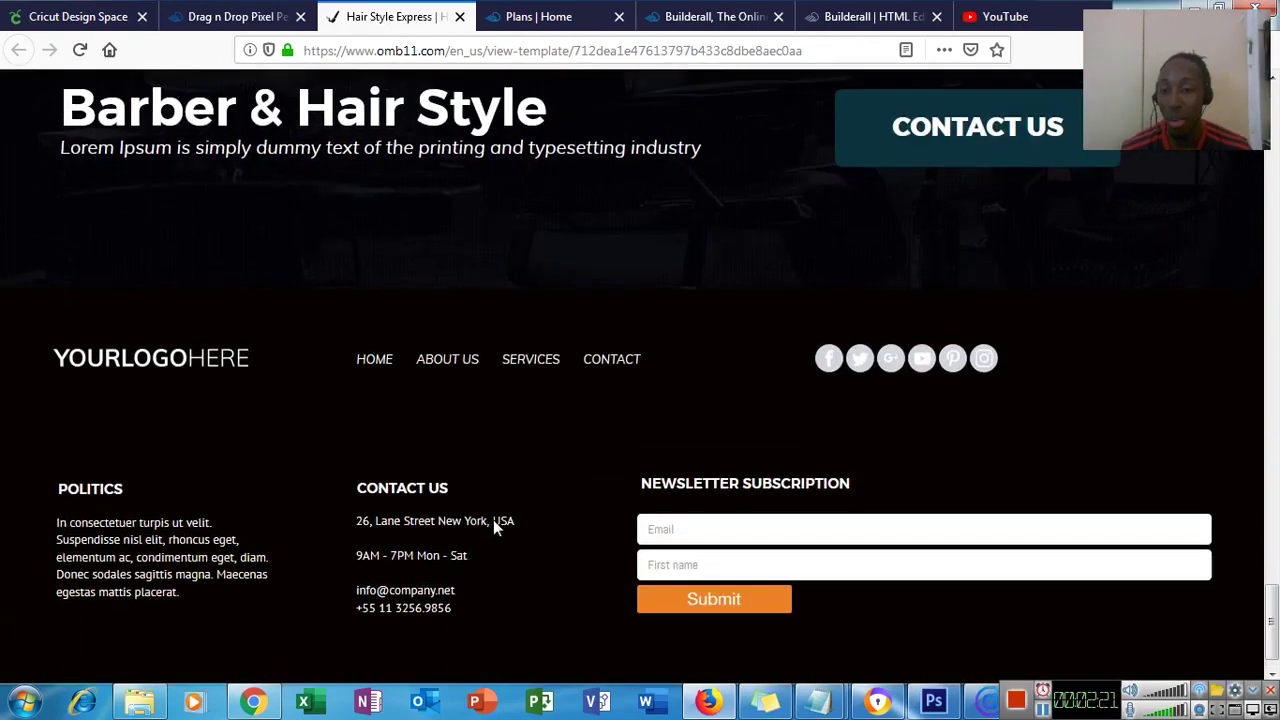
pyautogui.scroll(15, 493, 519)
pyautogui.scroll(5, 494, 519)
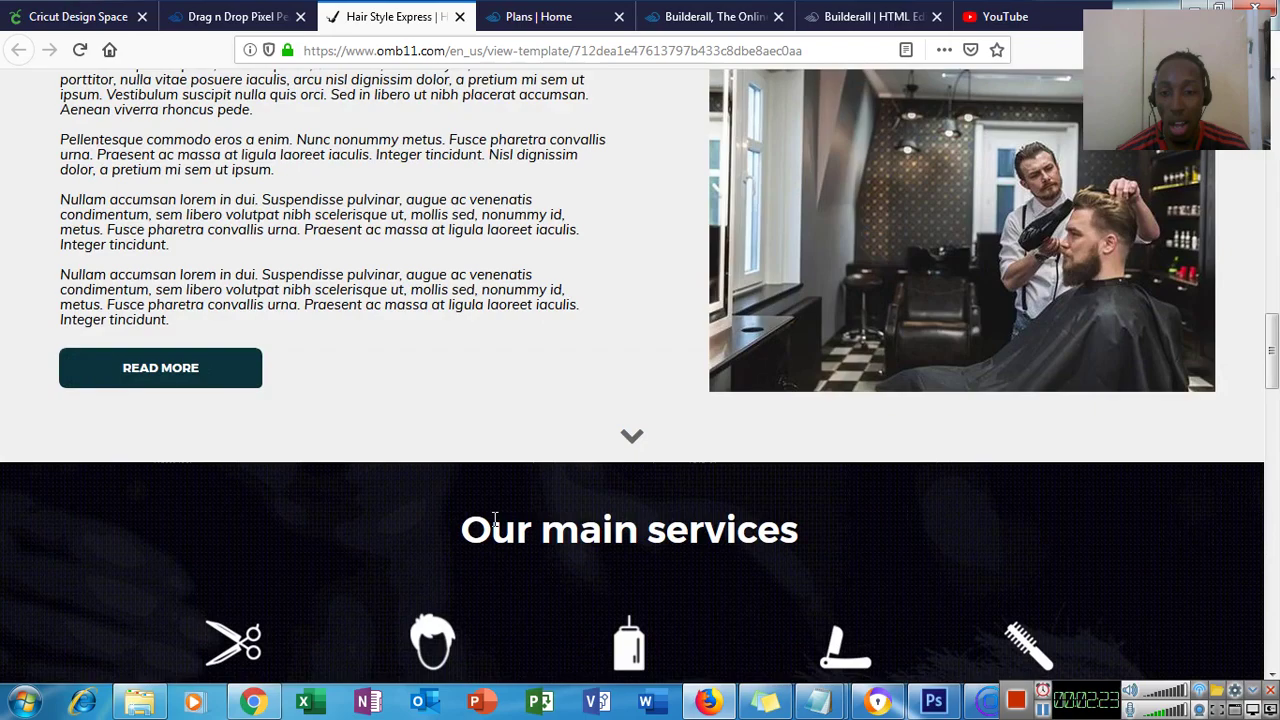
pyautogui.scroll(4, 577, 430)
pyautogui.scroll(8, 577, 429)
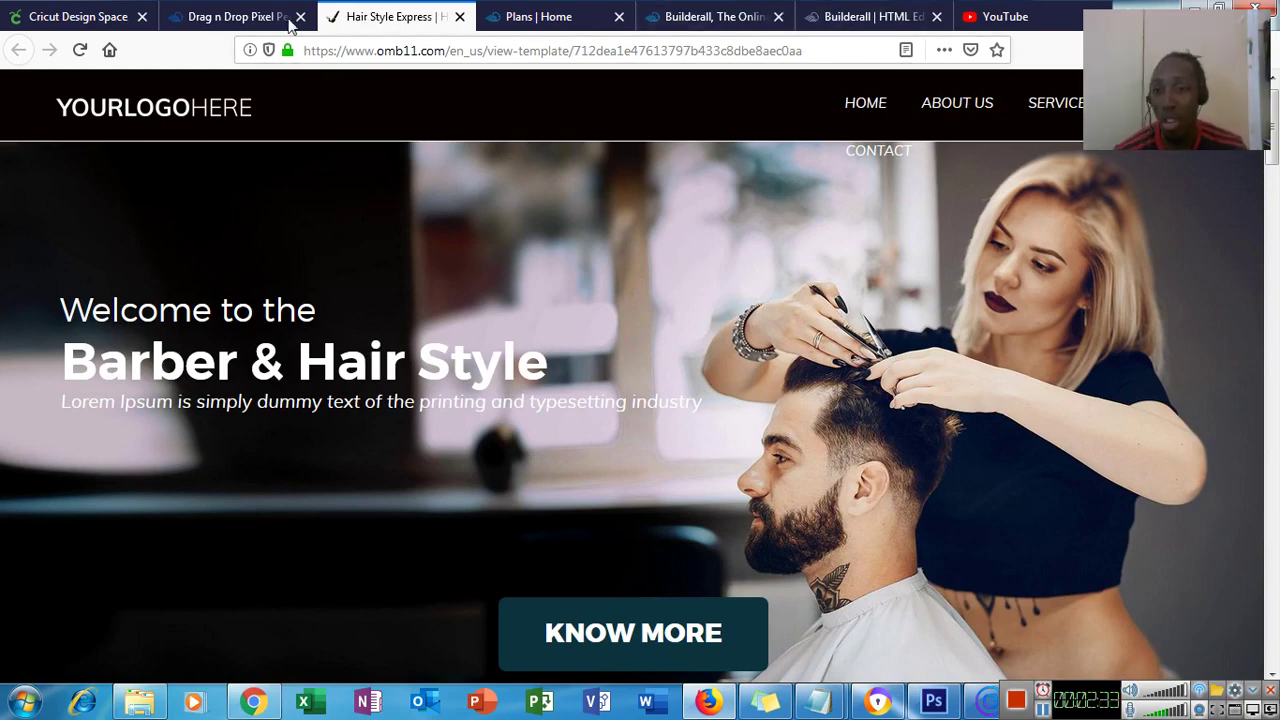
# Close the template preview and open the Hair Style Site Express template for editing
pyautogui.click(257, 27)
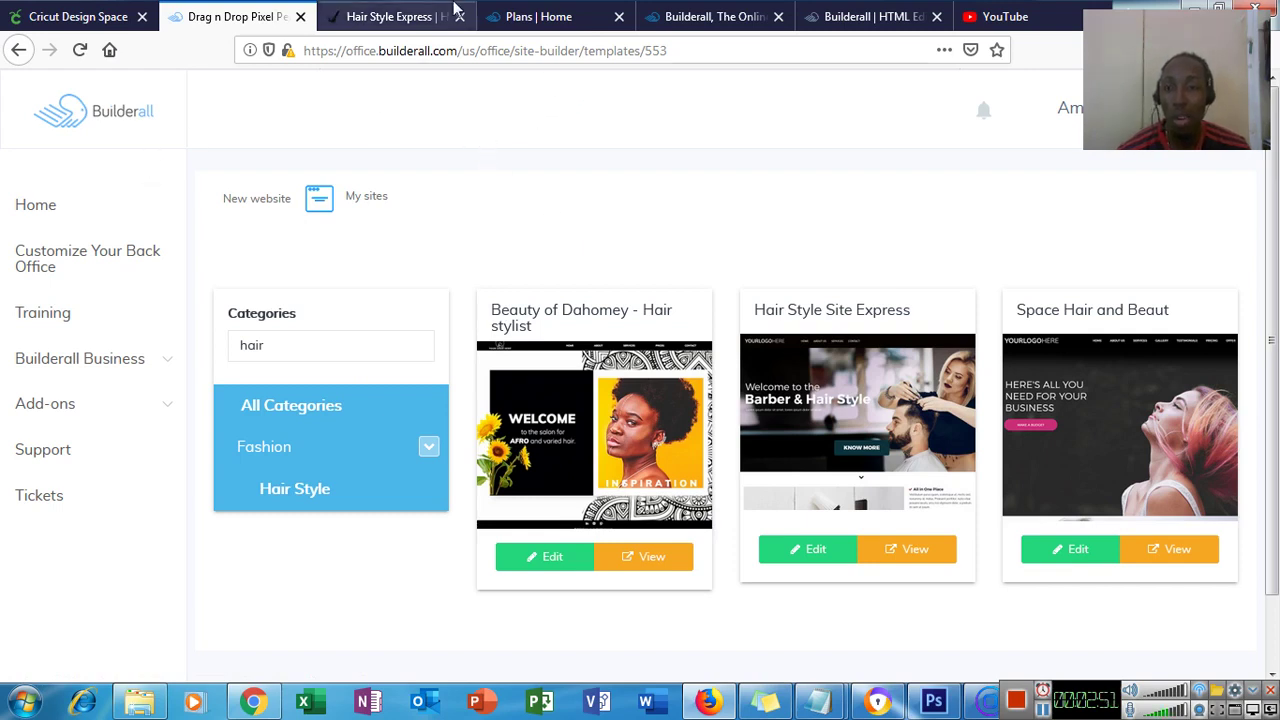
pyautogui.click(396, 17)
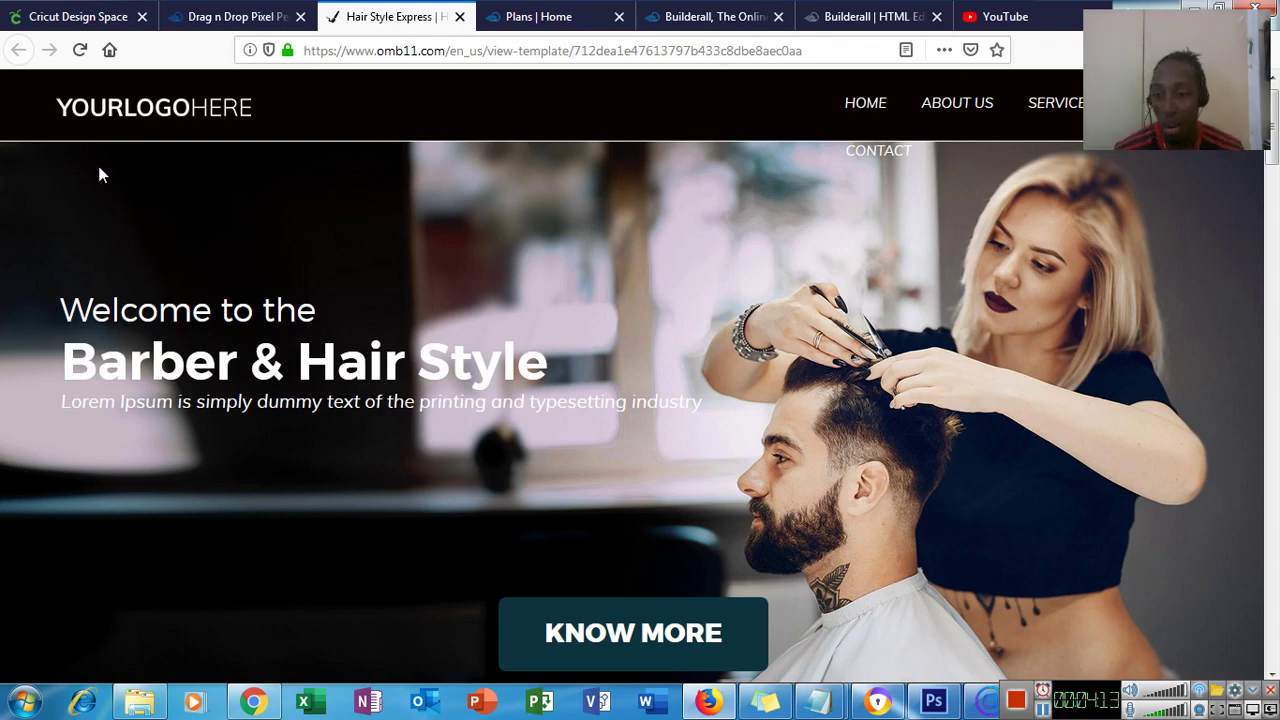
pyautogui.click(460, 17)
pyautogui.click(288, 20)
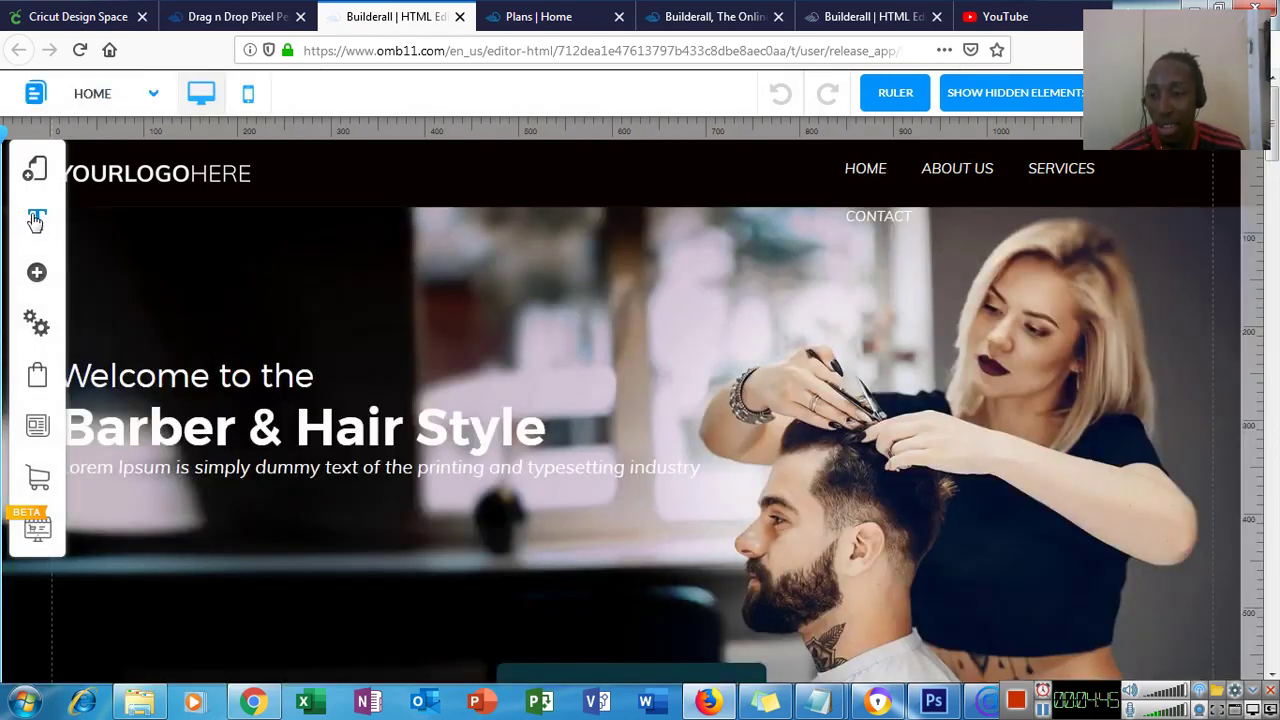
# Examine the desktop and mobile font style settings of the H2 title, then close the font customization
pyautogui.click(38, 224)
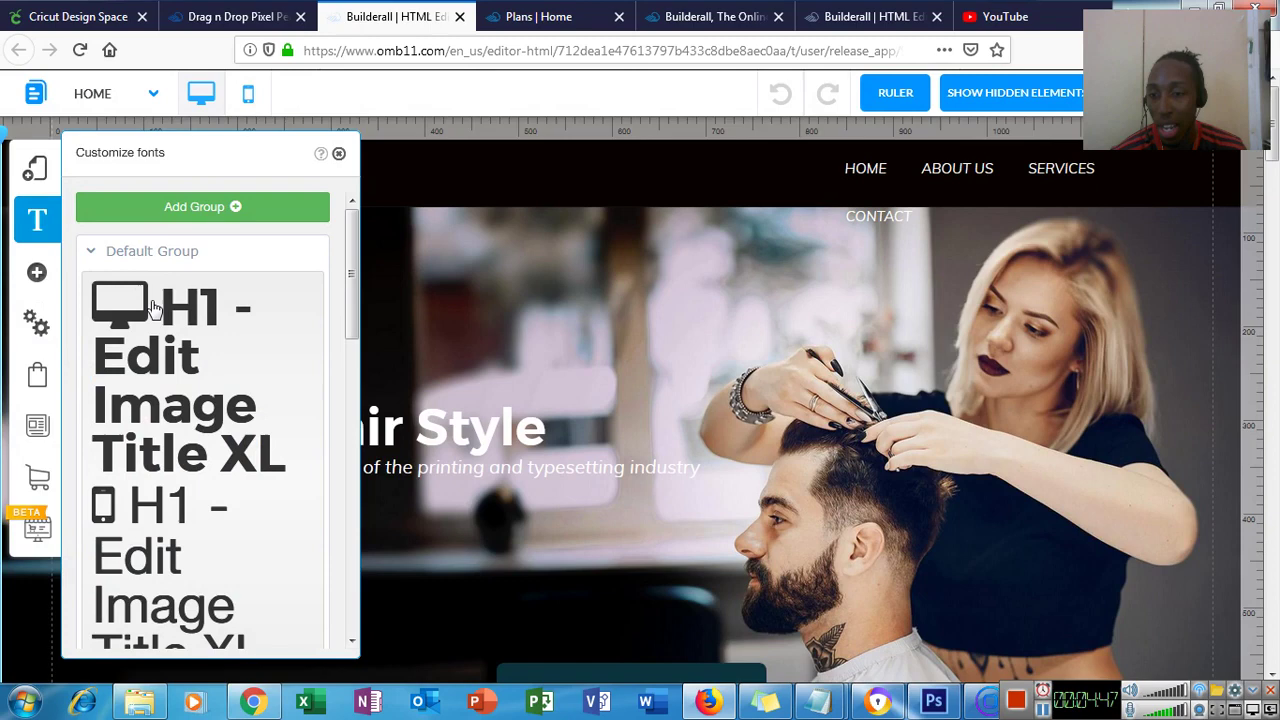
pyautogui.scroll(-5, 176, 513)
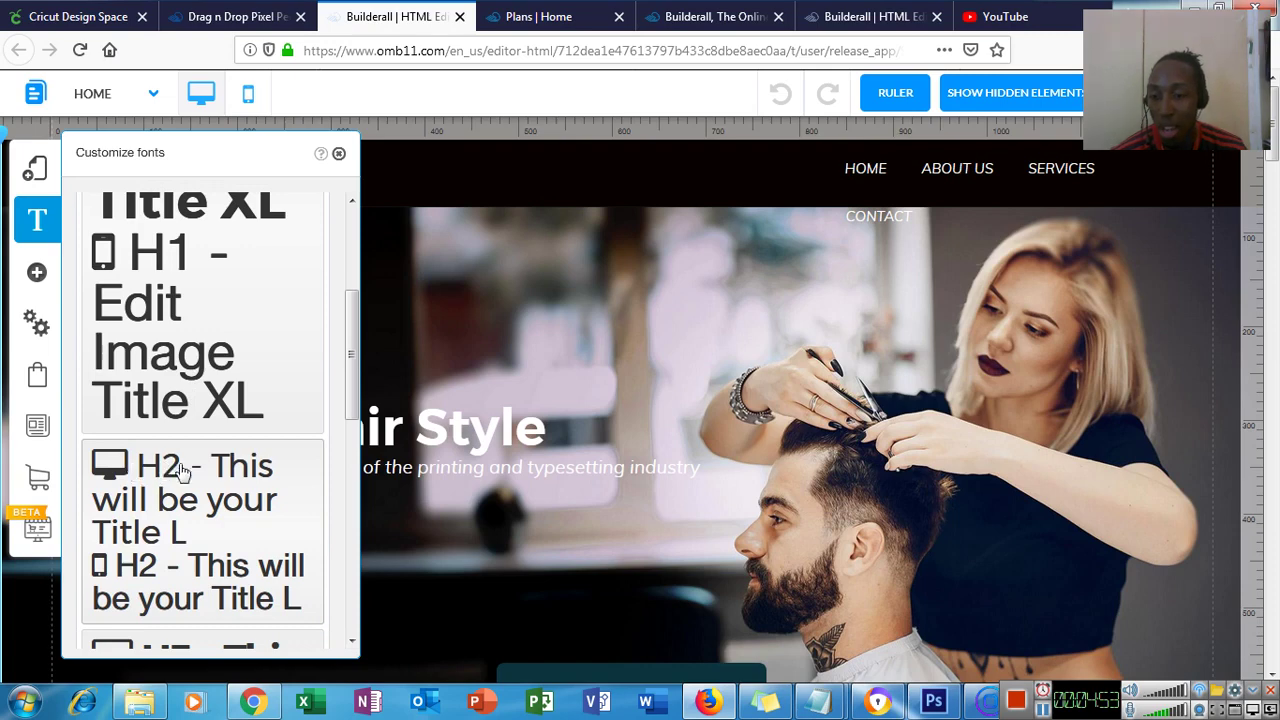
pyautogui.click(134, 490)
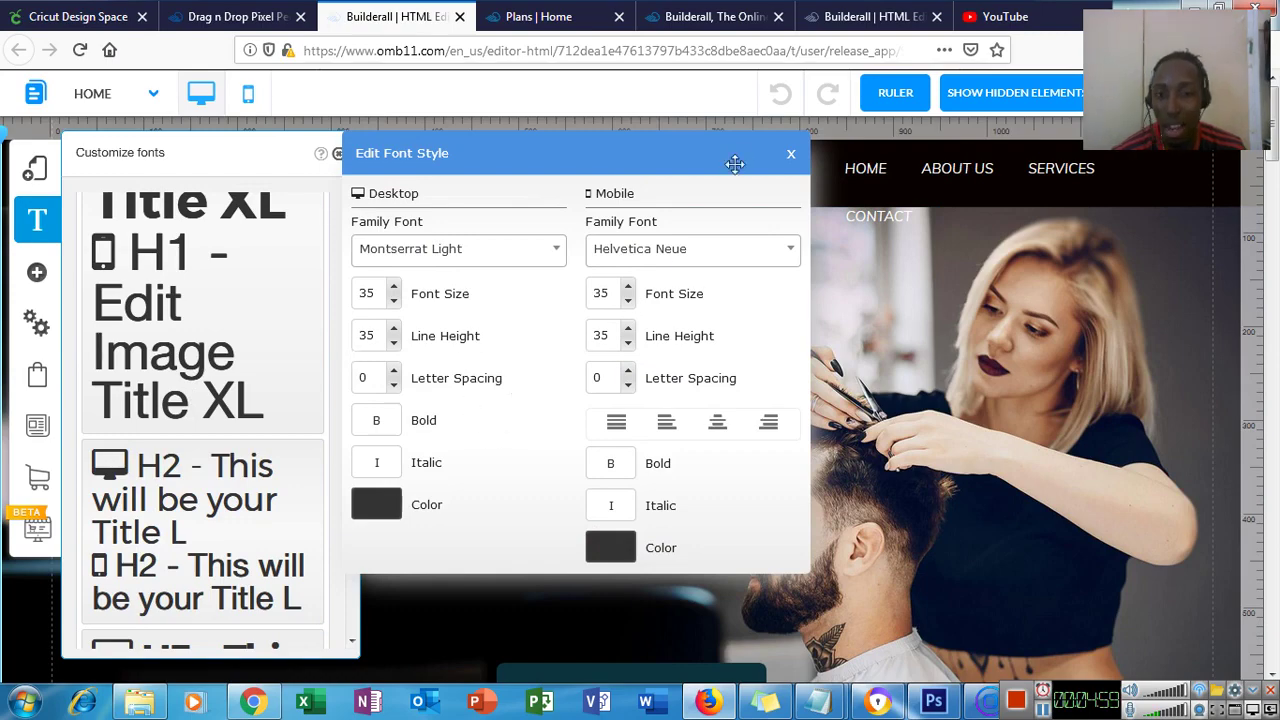
pyautogui.click(790, 153)
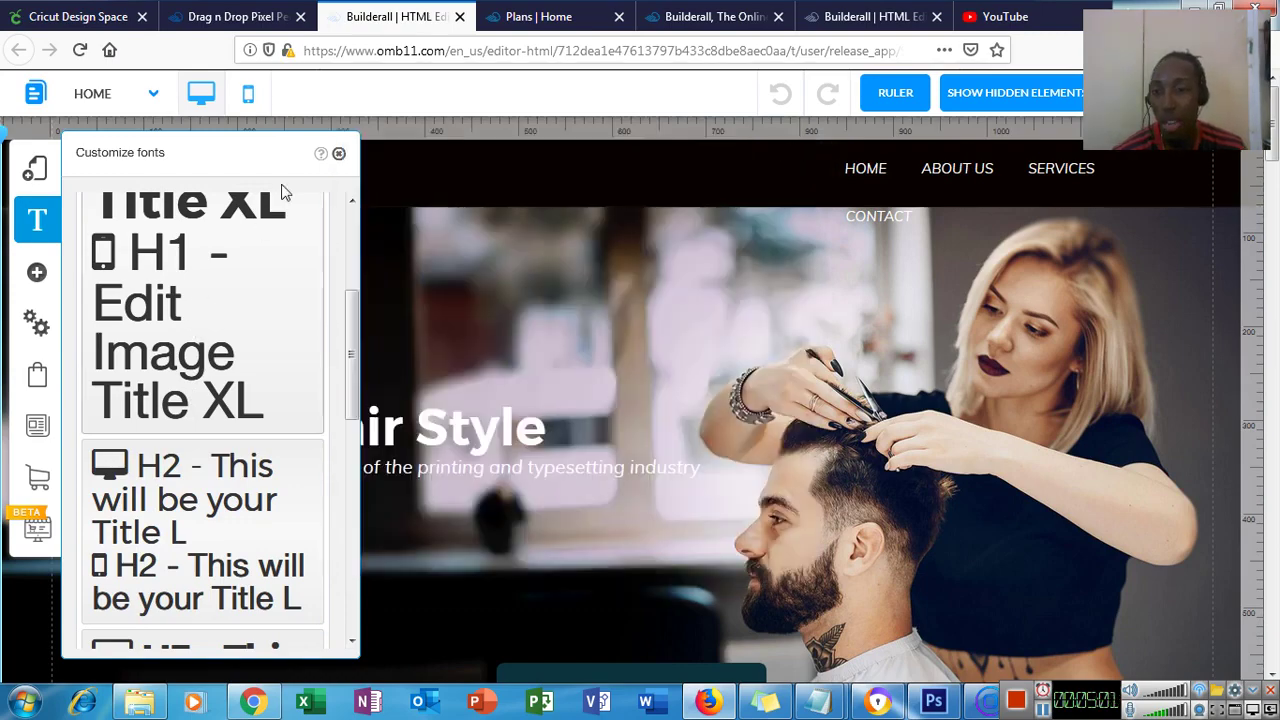
pyautogui.click(339, 154)
# Examine the button elements that can be added, covering the Button, Icon, Login Button and Call to Action designs
pyautogui.click(36, 276)
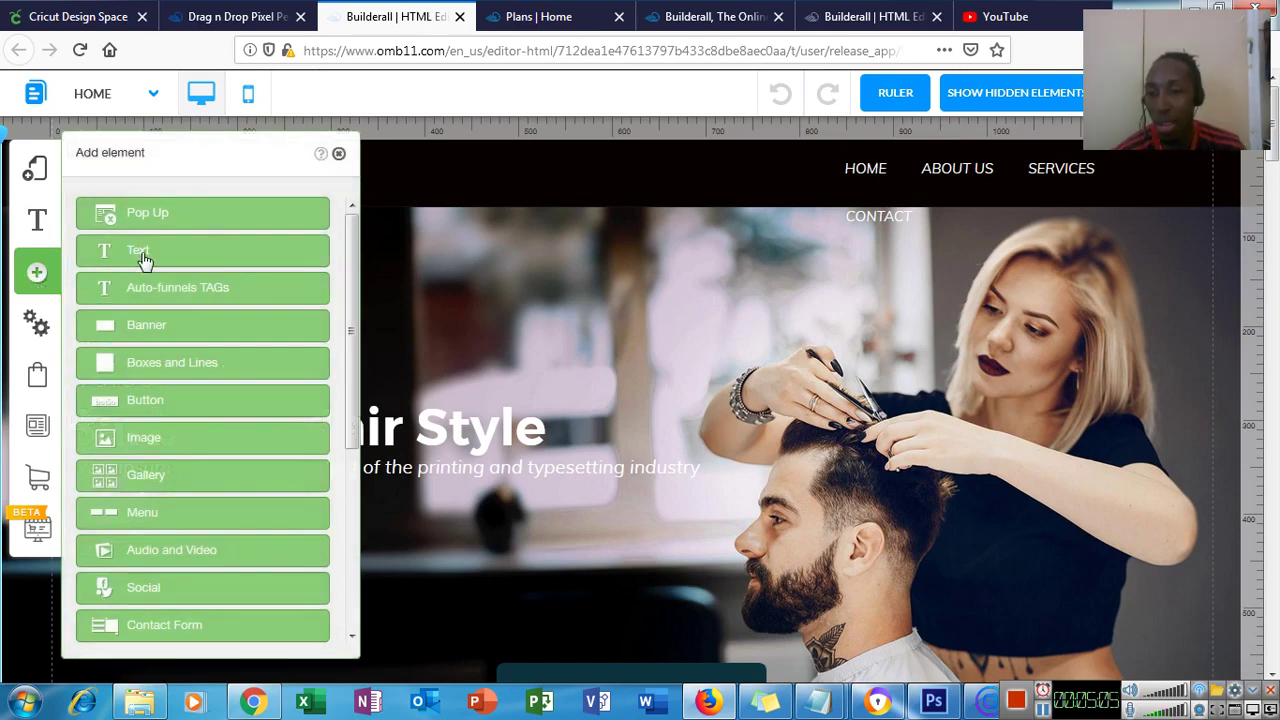
pyautogui.scroll(-2, 146, 360)
pyautogui.click(147, 328)
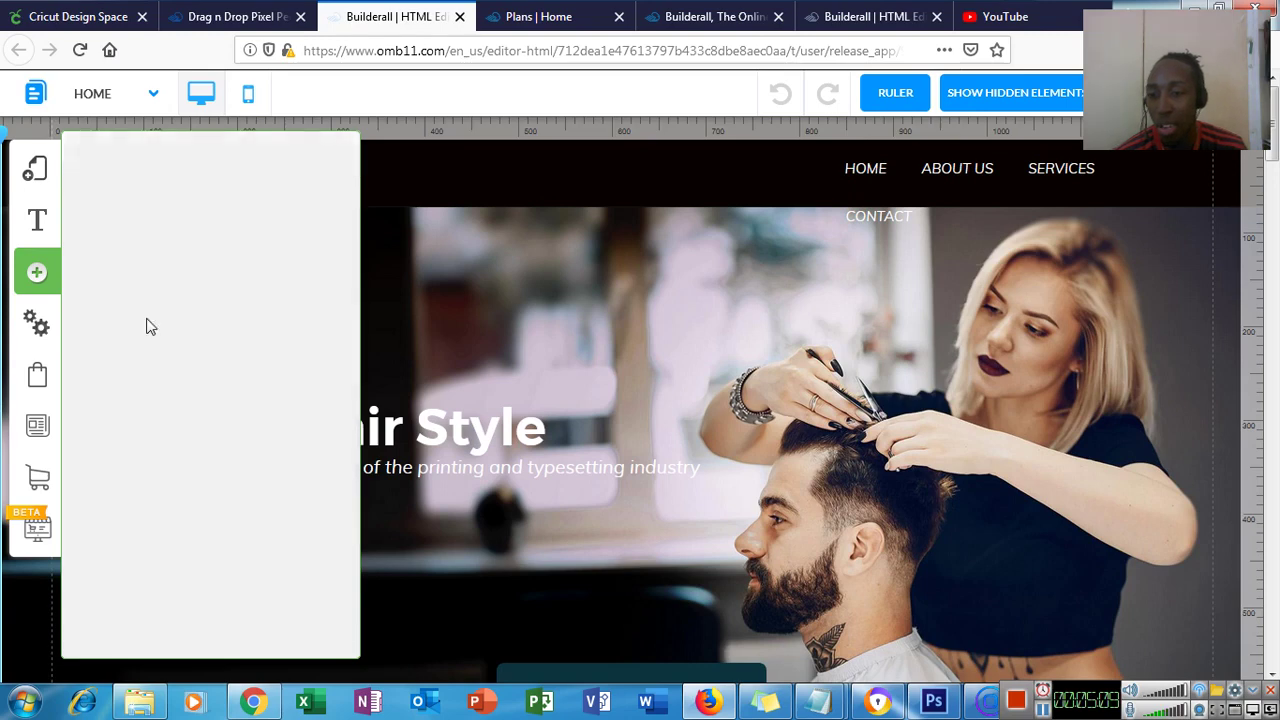
pyautogui.scroll(-1, 290, 416)
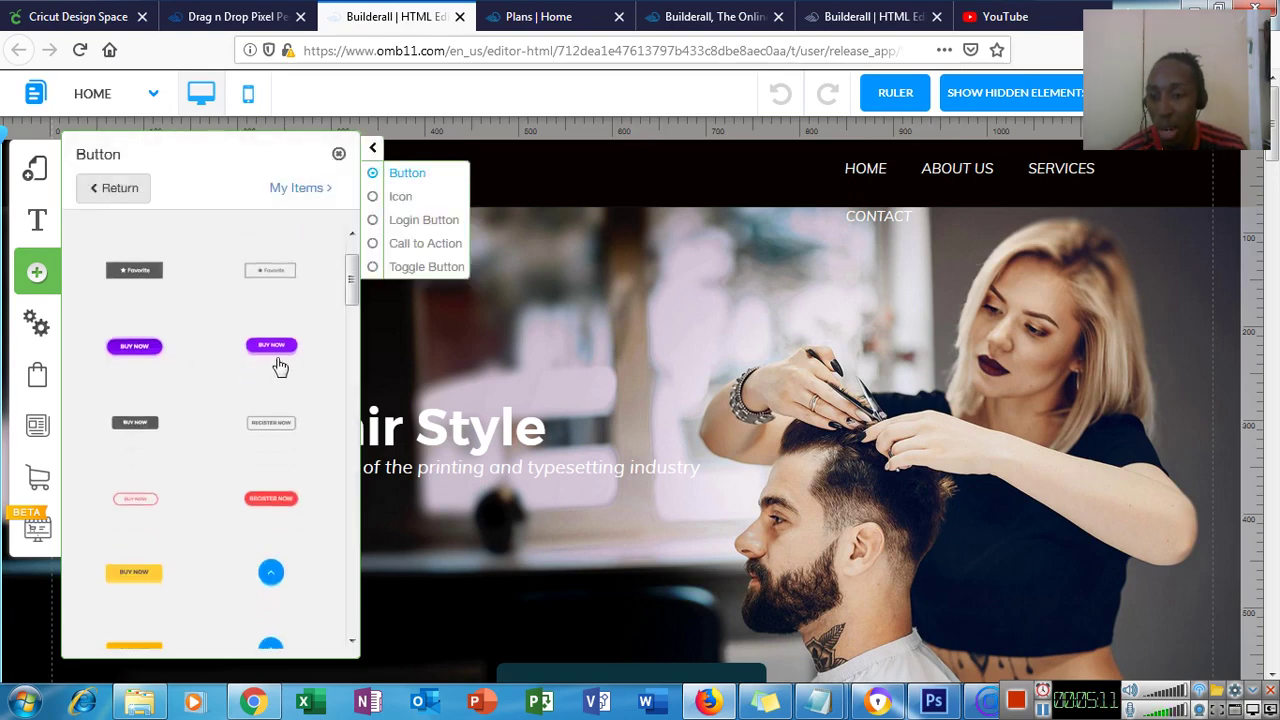
pyautogui.scroll(-4, 180, 510)
pyautogui.scroll(-3, 188, 478)
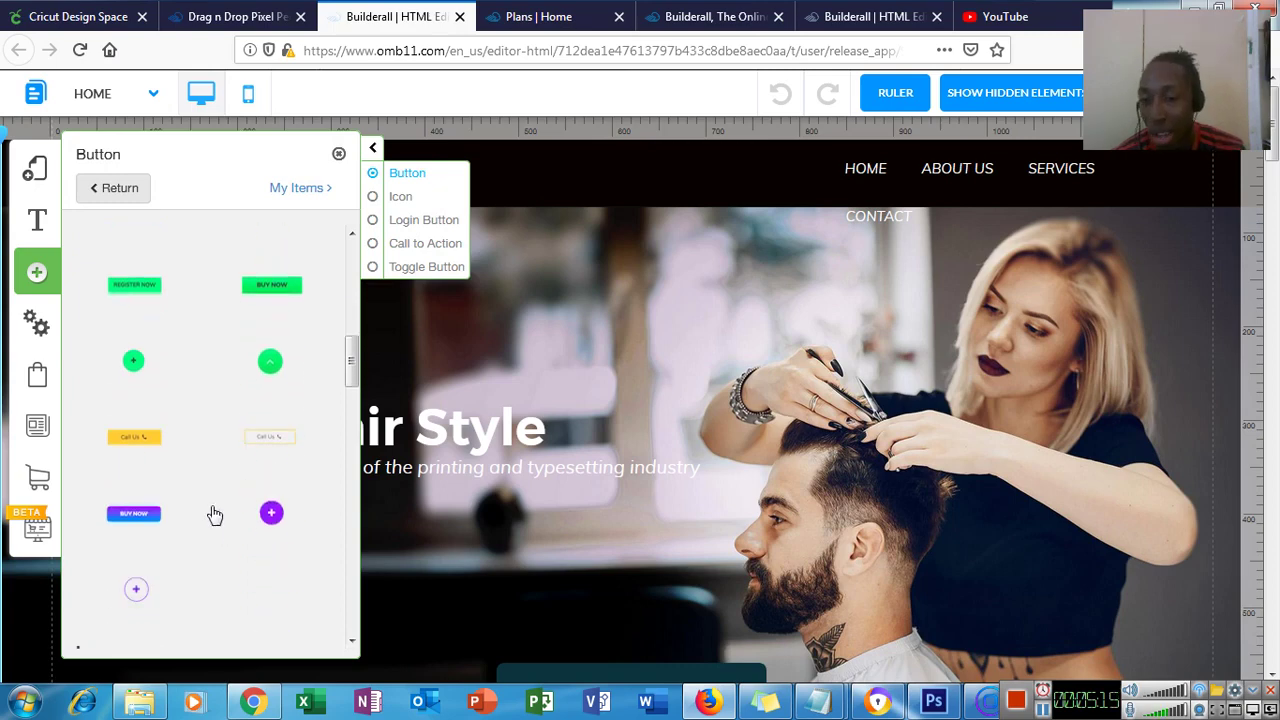
pyautogui.scroll(-4, 212, 505)
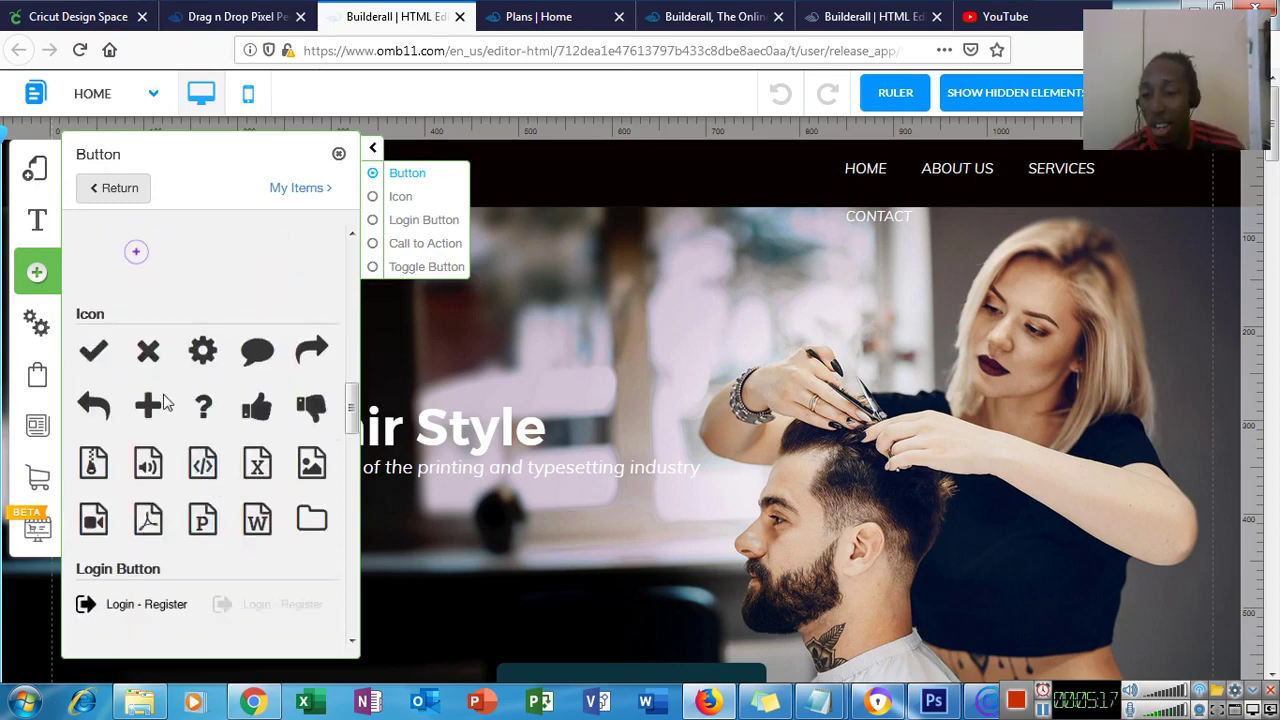
pyautogui.scroll(-3, 205, 520)
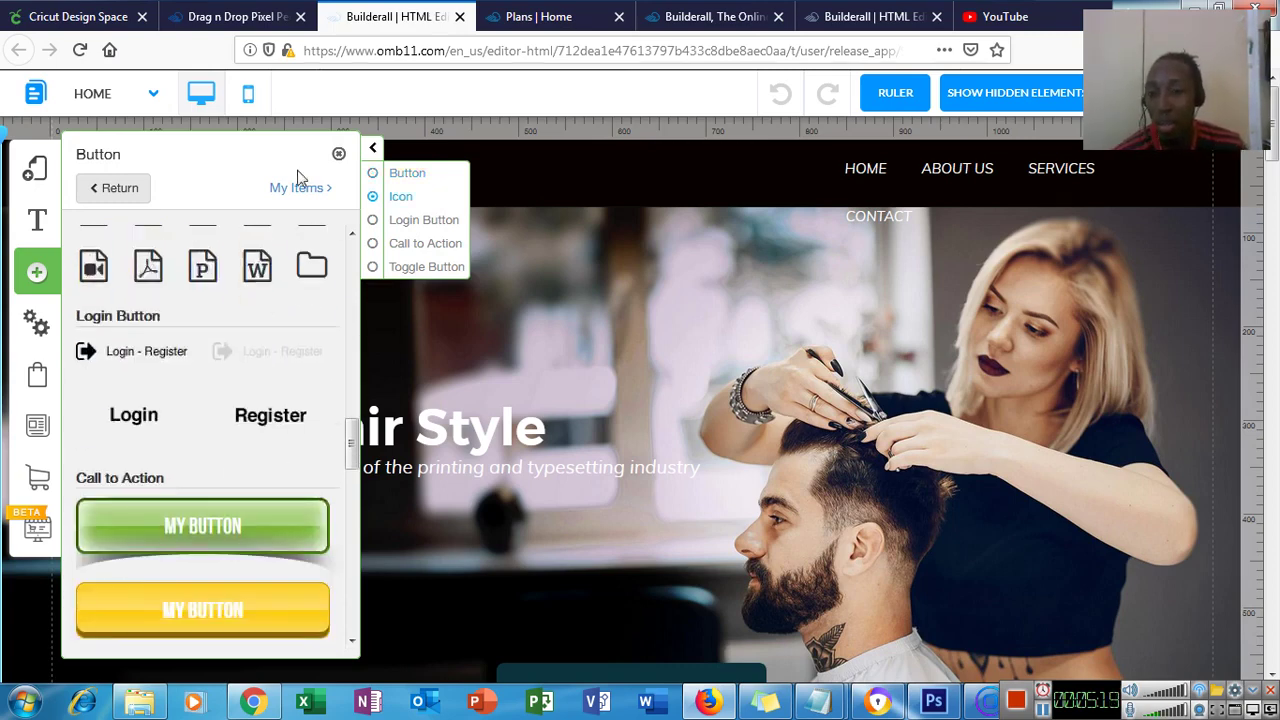
# Return to the list of addable elements, review its categories down to Blog Apps, and close the list
pyautogui.click(114, 188)
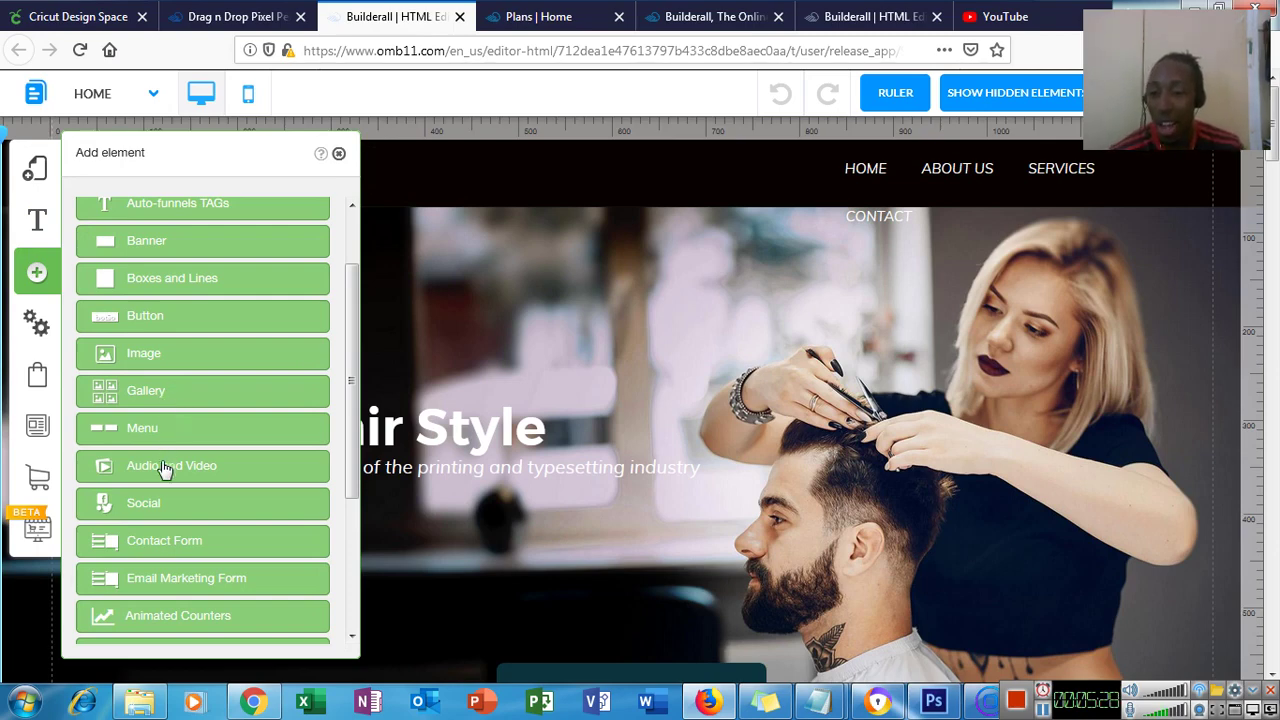
pyautogui.scroll(-2, 180, 470)
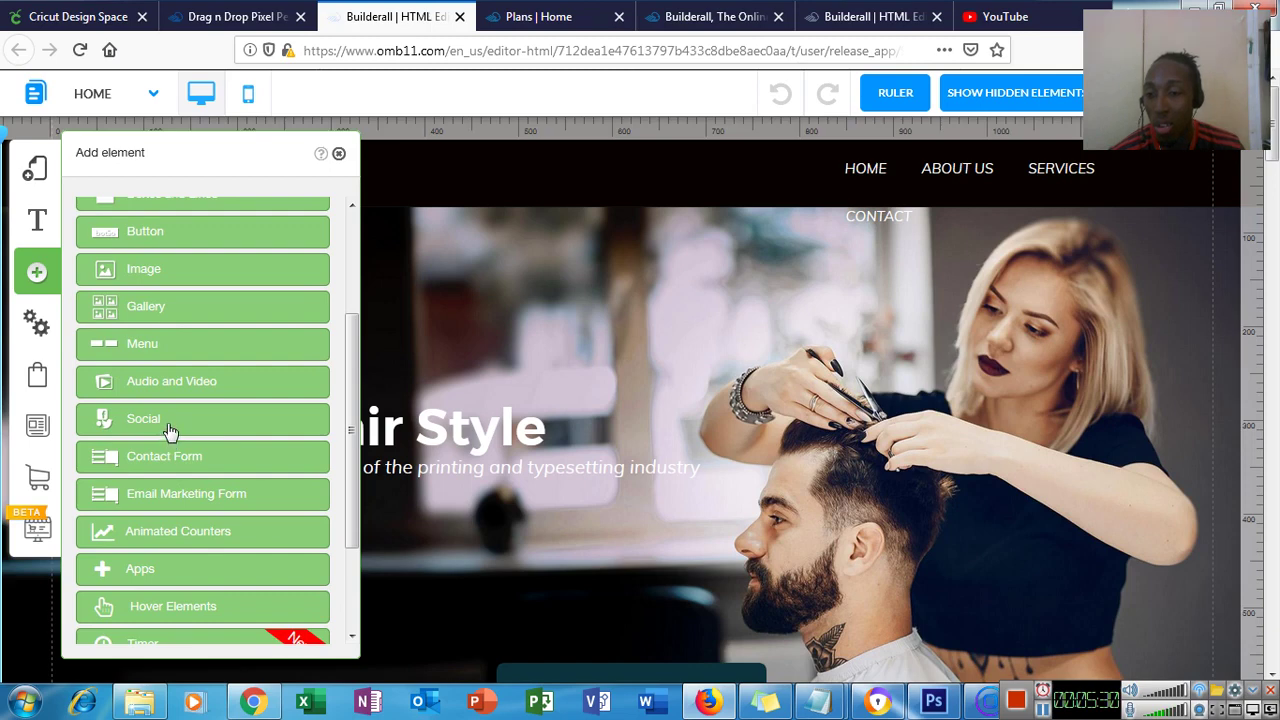
pyautogui.scroll(-2, 175, 513)
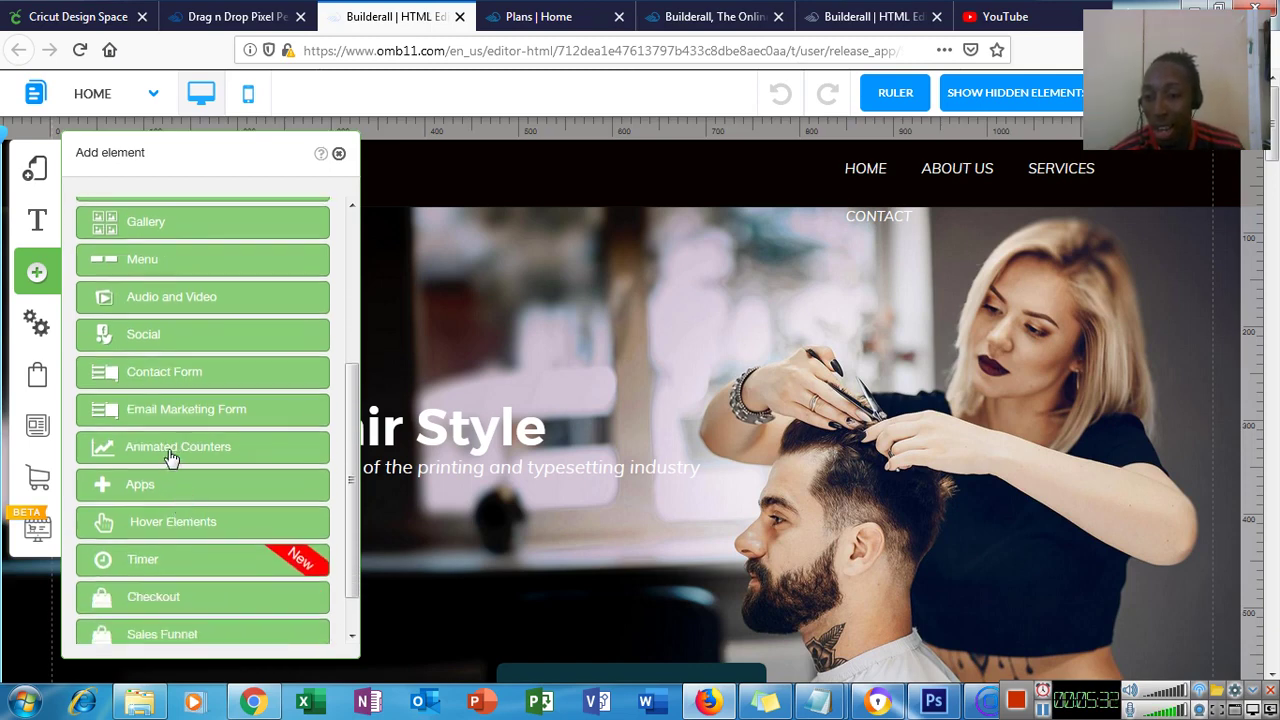
pyautogui.scroll(-1, 180, 515)
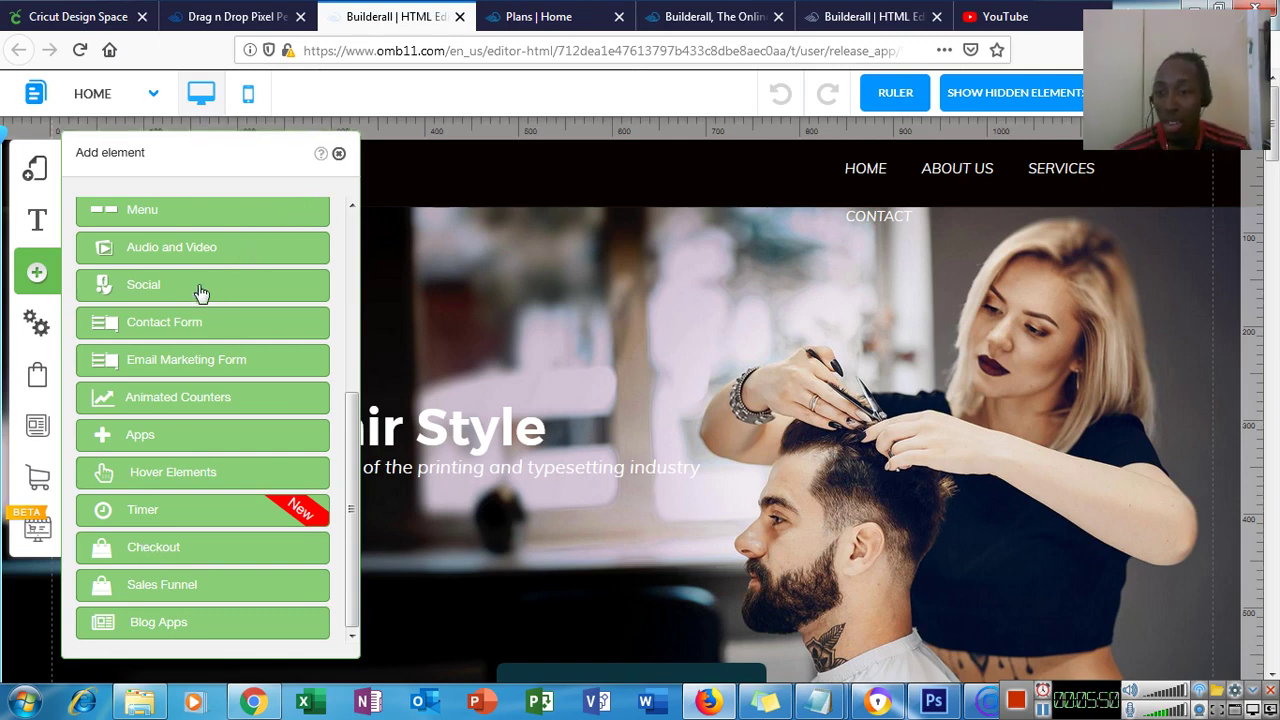
pyautogui.click(553, 333)
# Change the hero section's H1 title from "Barber & Hair Style" to "Tina Hair Style"
pyautogui.scroll(-2, 357, 380)
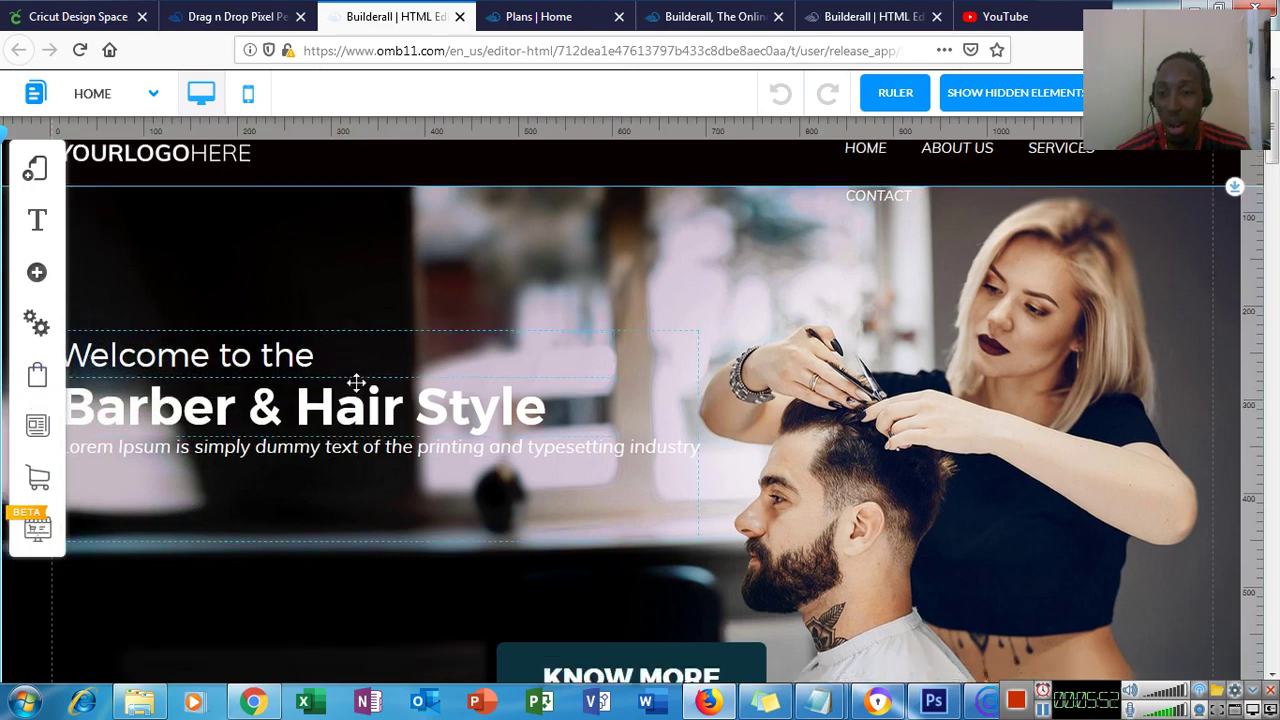
pyautogui.click(272, 342)
pyautogui.doubleClick(272, 342)
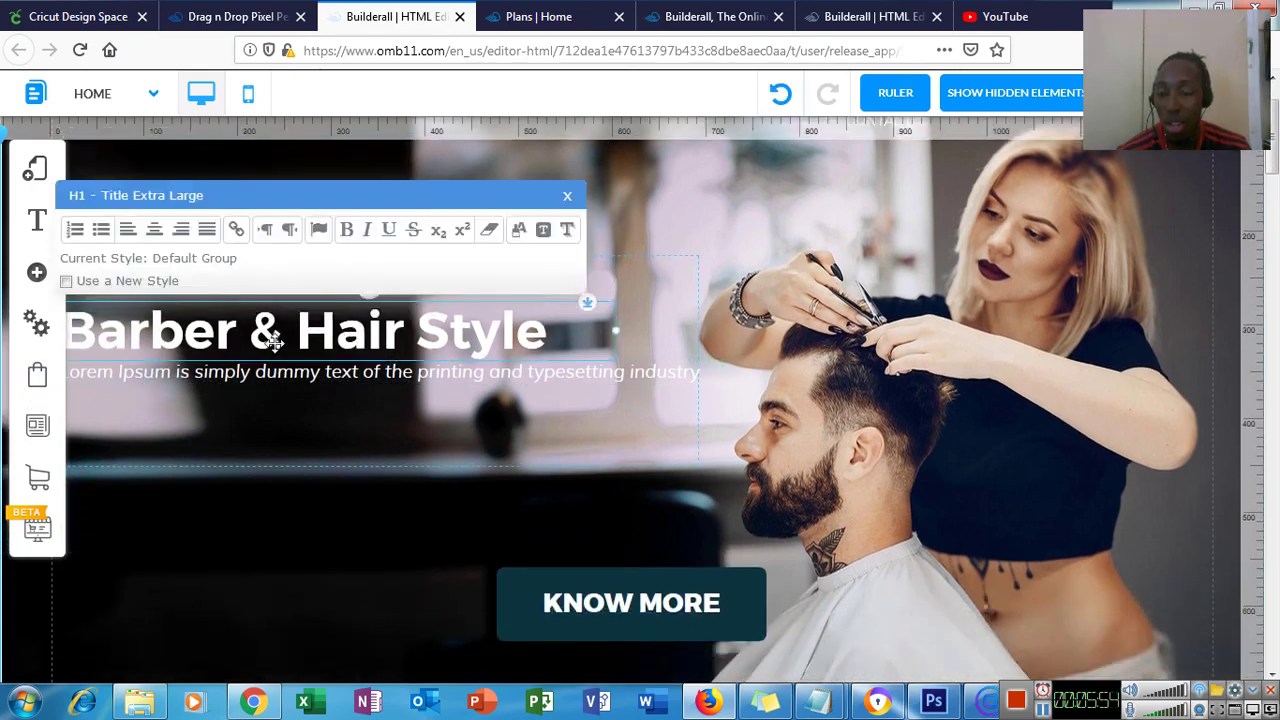
pyautogui.doubleClick(254, 333)
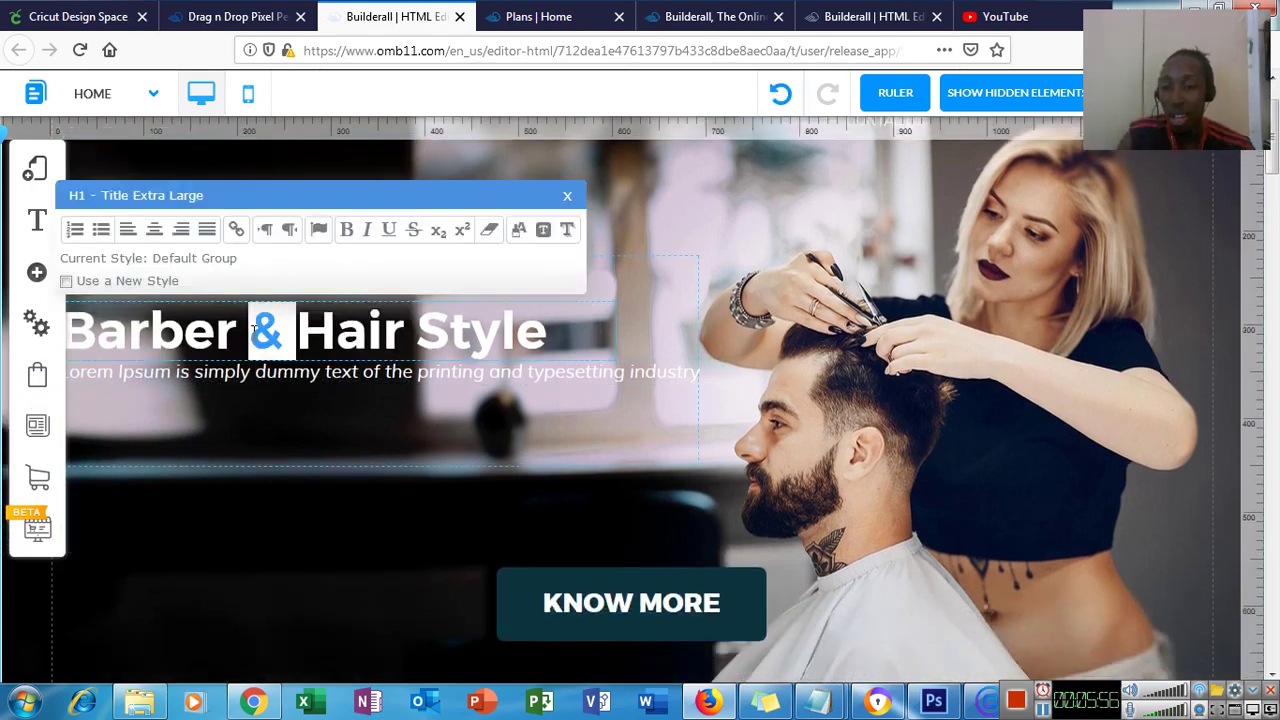
pyautogui.press('BackSpace')
pyautogui.press('BackSpace')
pyautogui.press('BackSpace')
pyautogui.press('BackSpace')
pyautogui.press('BackSpace')
pyautogui.press('BackSpace')
pyautogui.press('BackSpace')
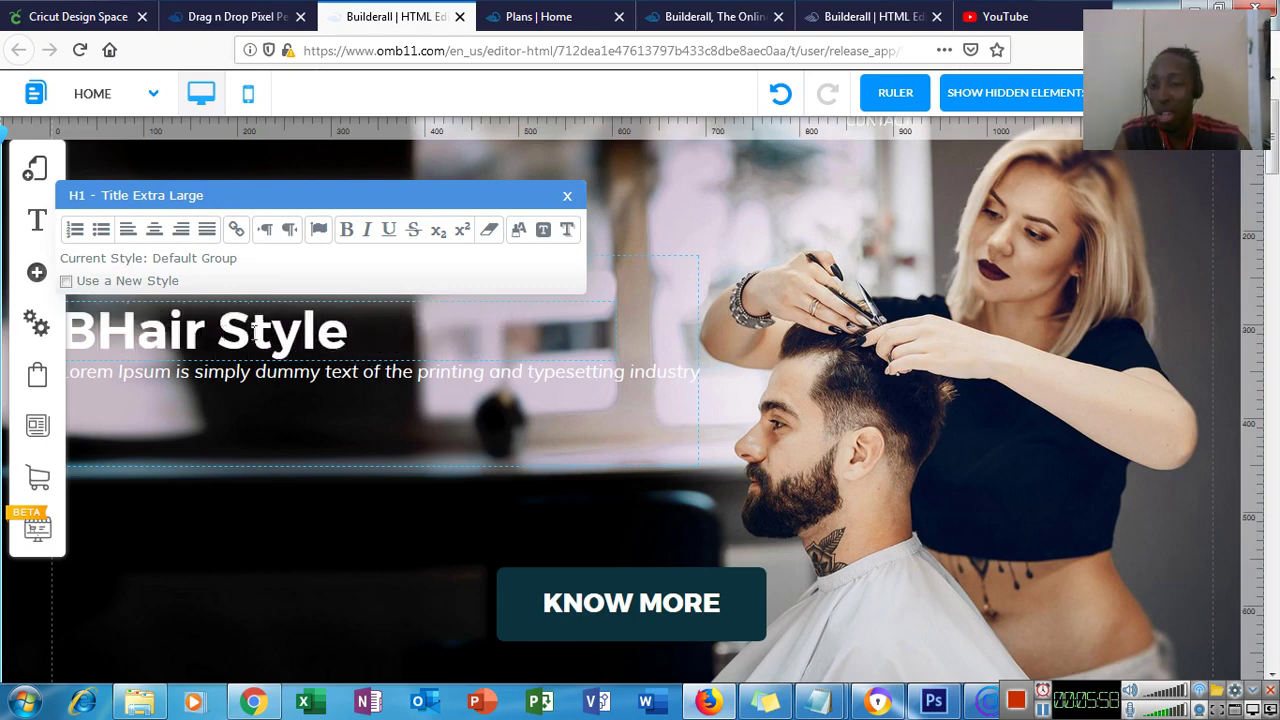
pyautogui.press('BackSpace')
pyautogui.write('Tin')
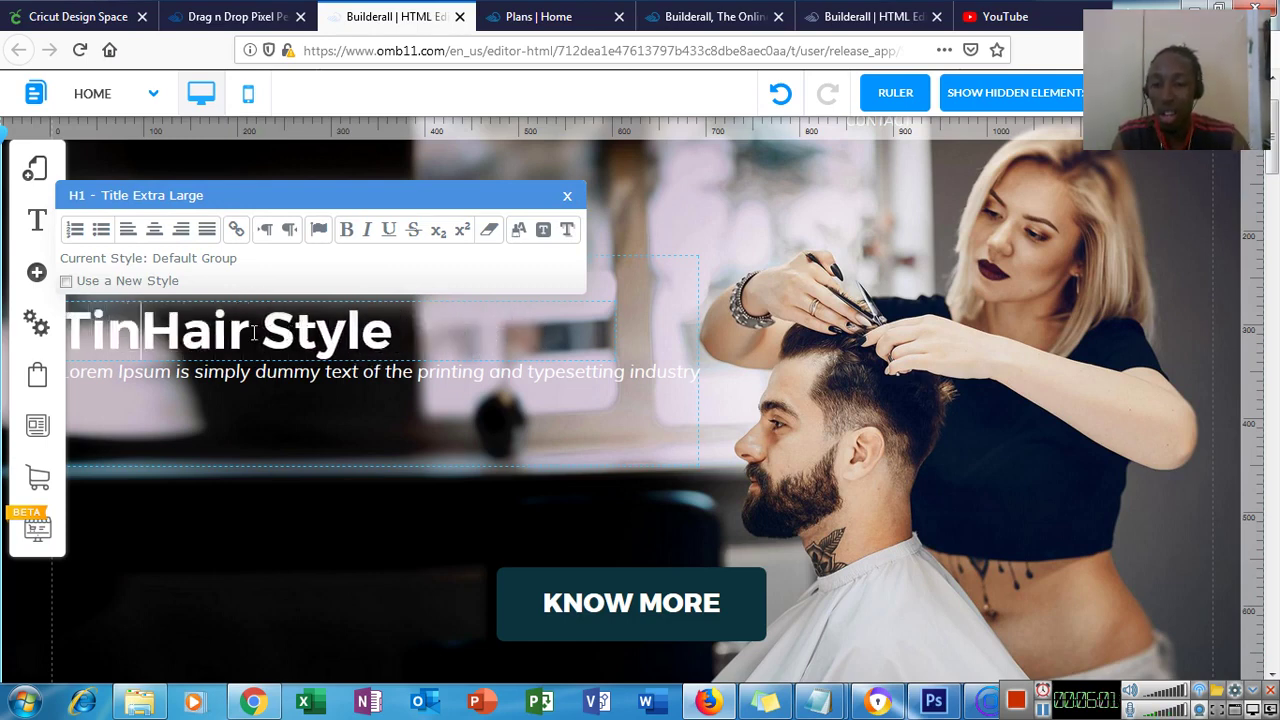
pyautogui.write('a')
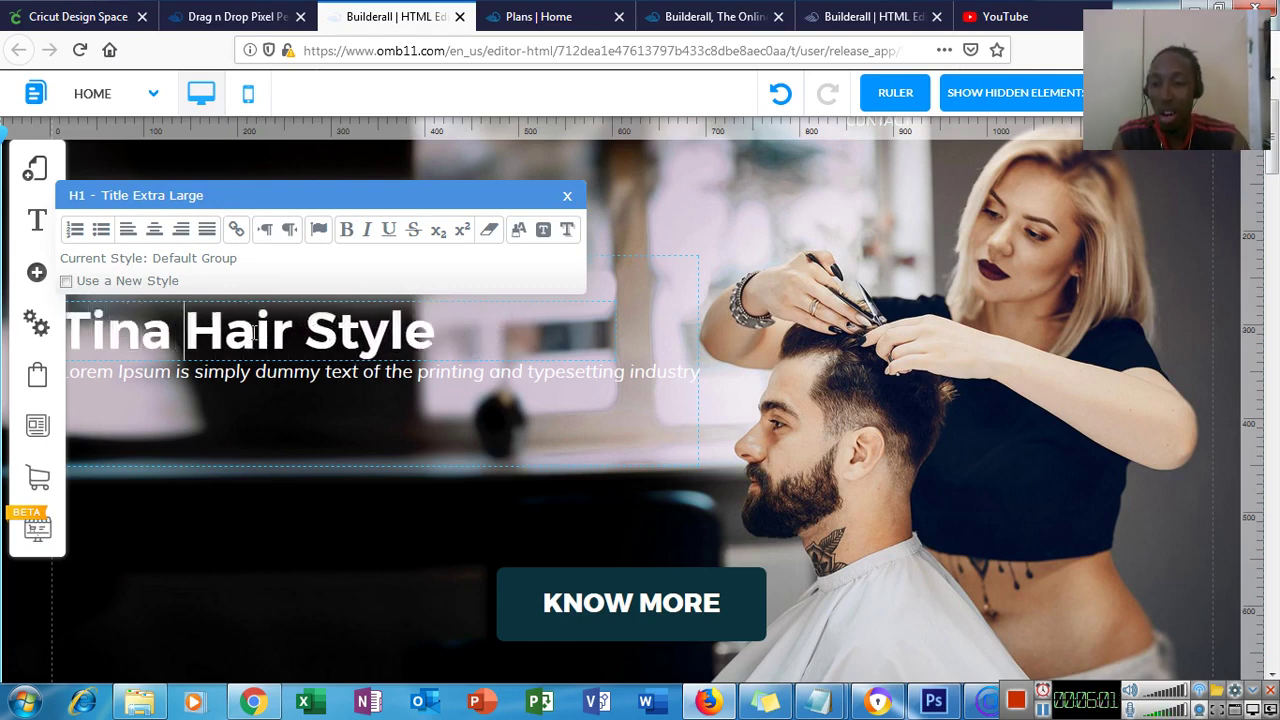
pyautogui.click(482, 472)
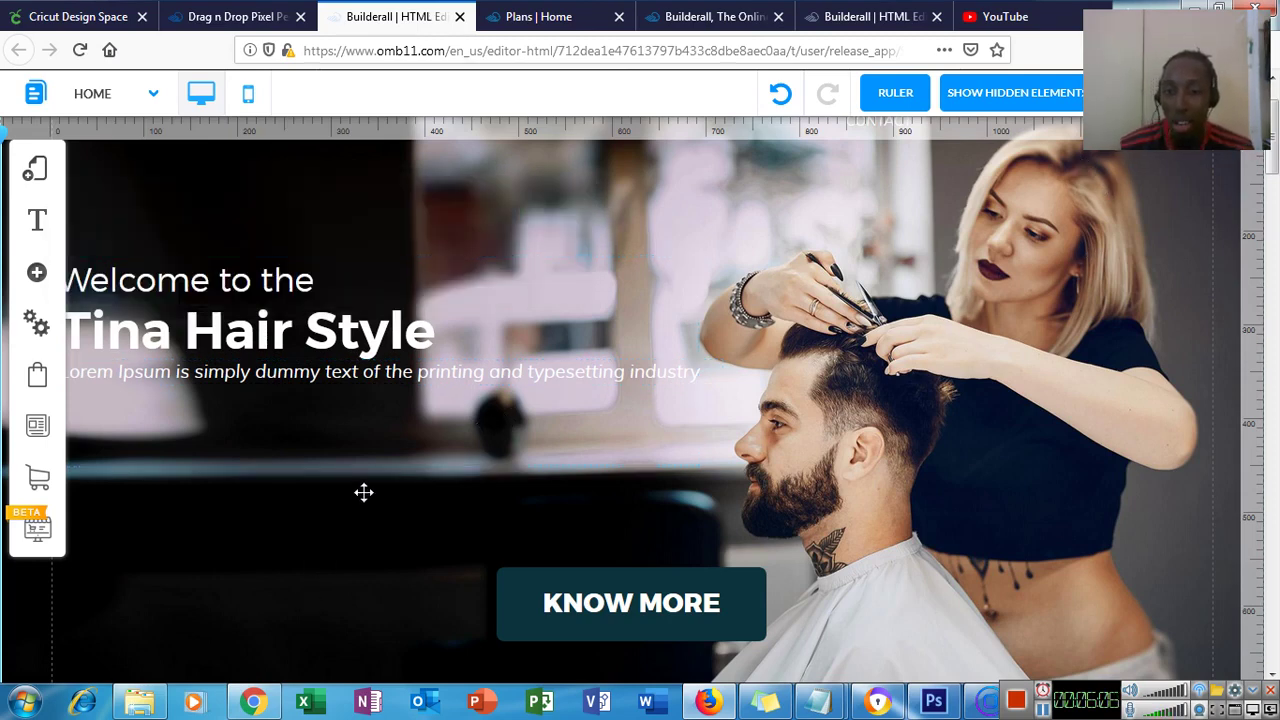
# Review the page sections from the hero down to Our Clients Say, selecting the first client's photo and description there
pyautogui.scroll(-1, 363, 492)
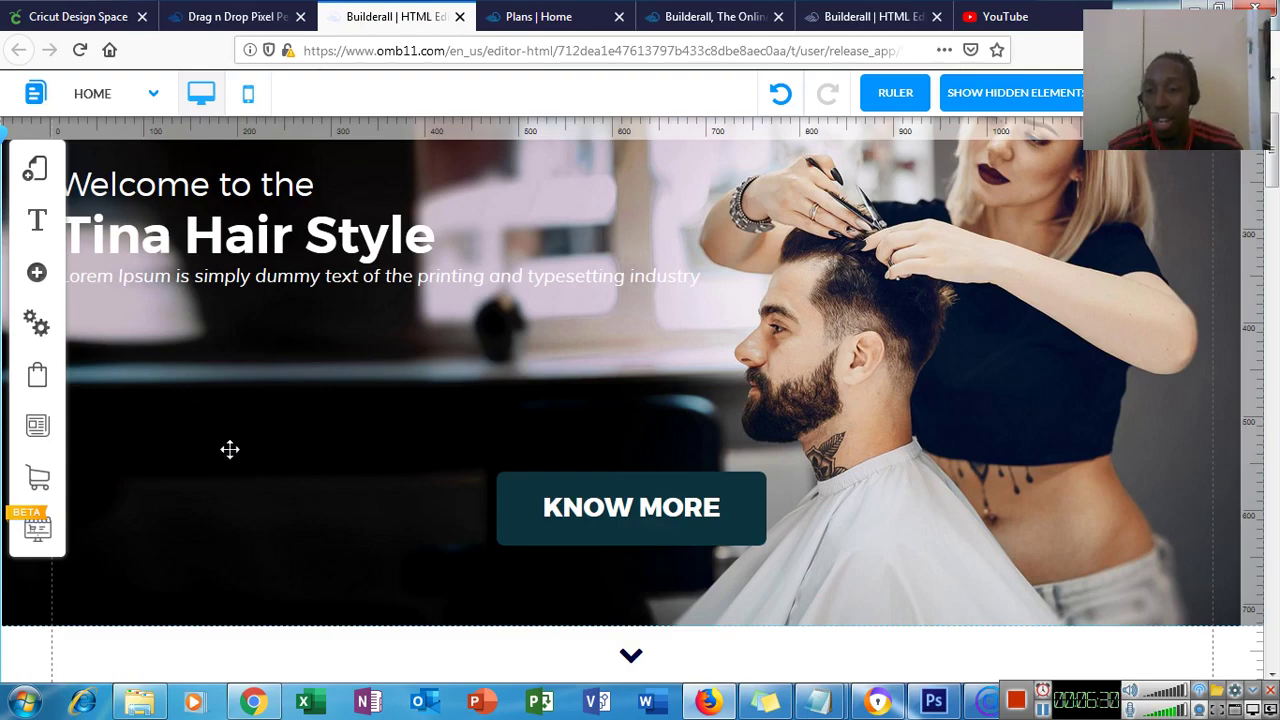
pyautogui.scroll(-7, 229, 449)
pyautogui.scroll(-4, 329, 510)
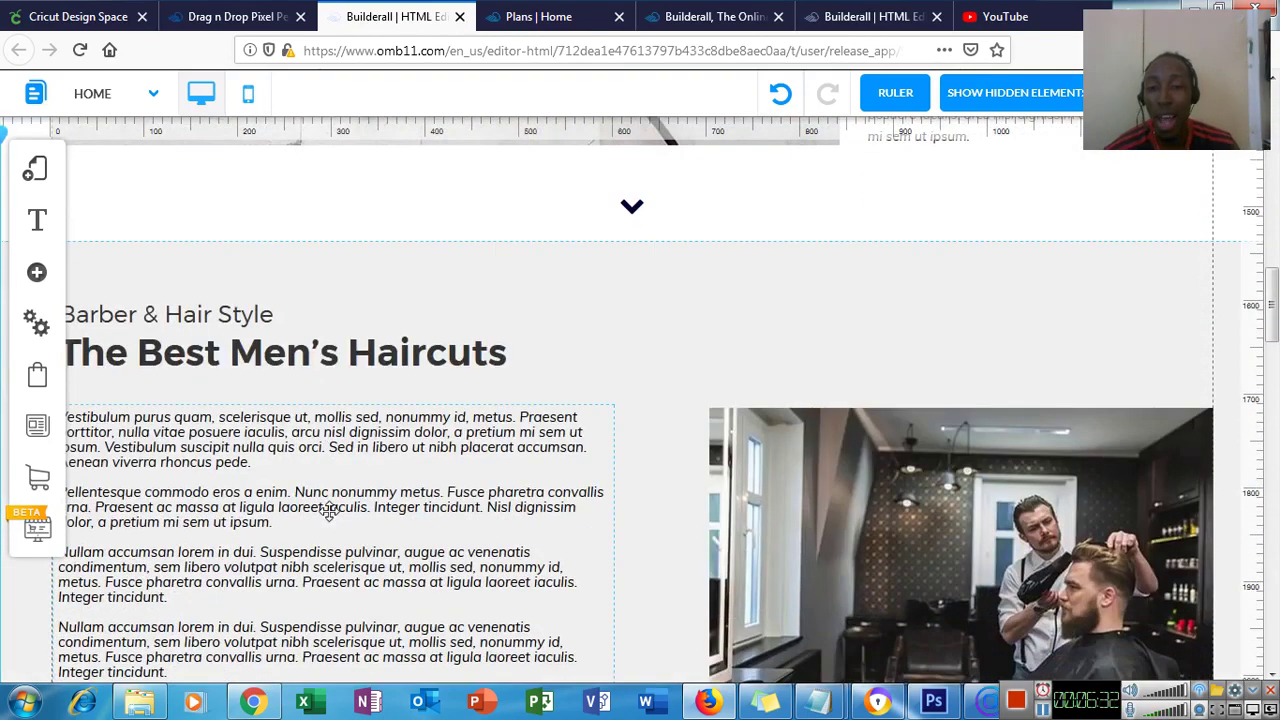
pyautogui.scroll(-2, 329, 510)
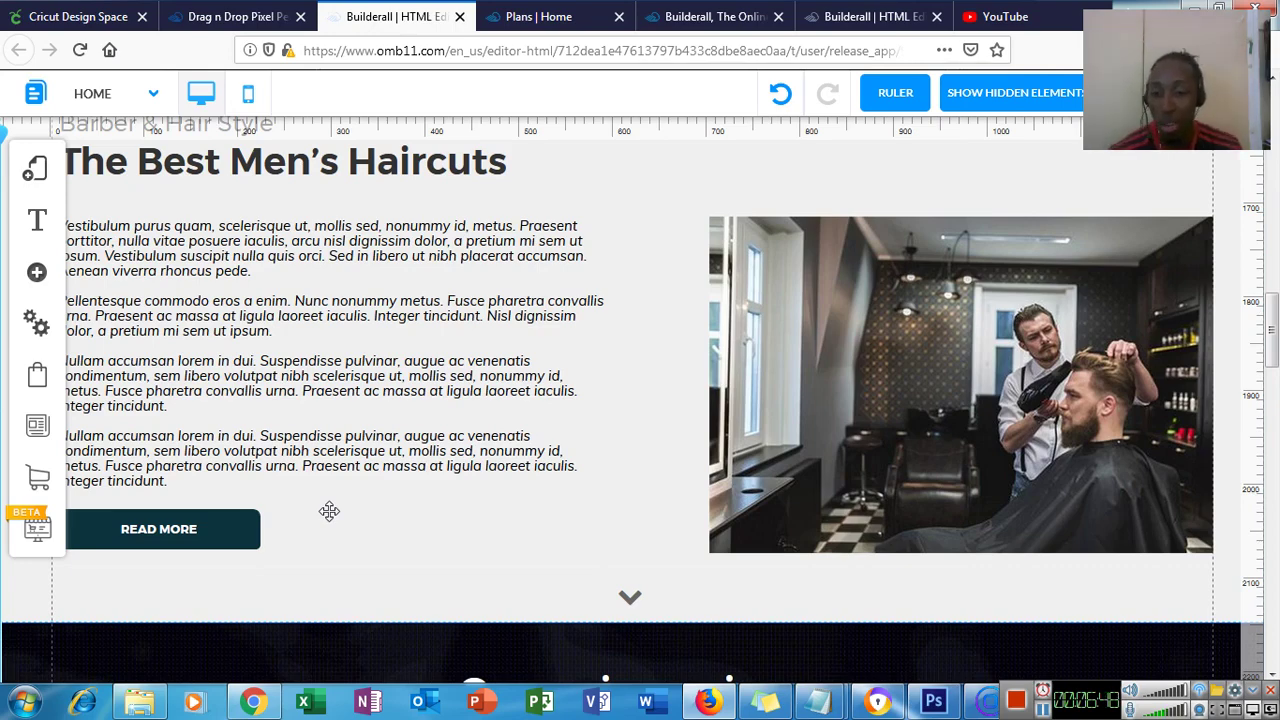
pyautogui.scroll(-13, 329, 511)
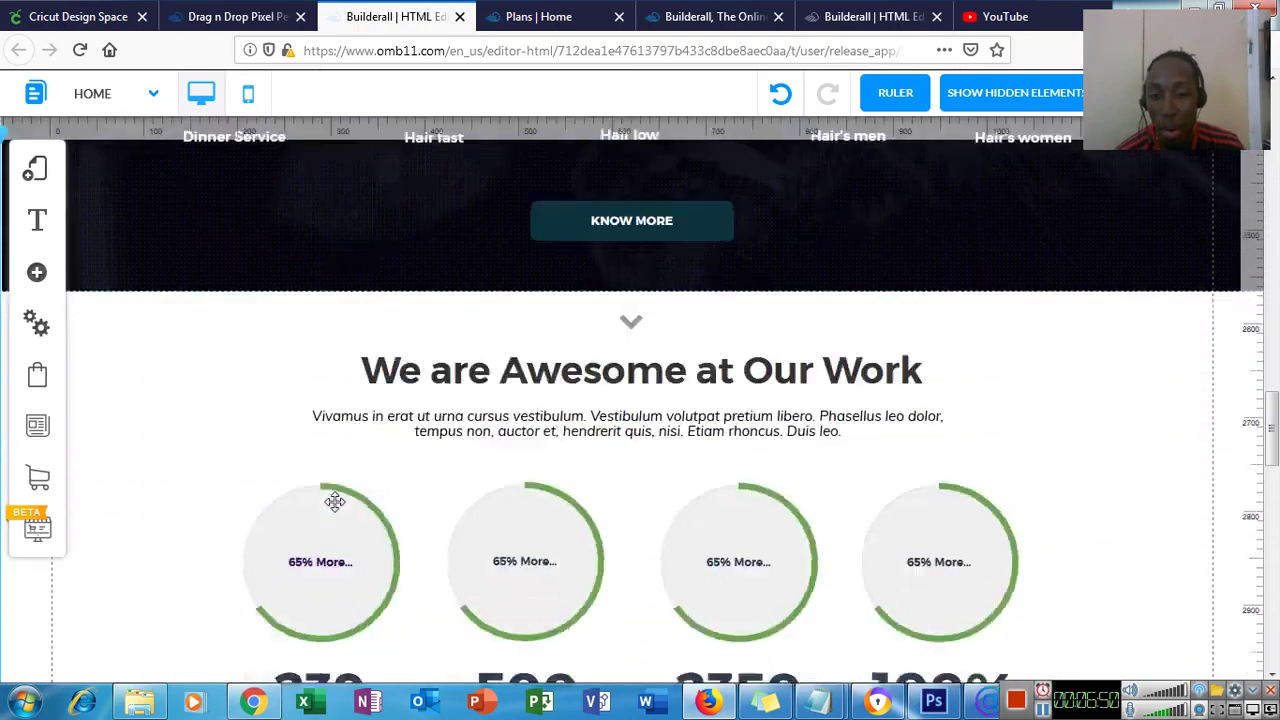
pyautogui.scroll(-5, 336, 502)
pyautogui.scroll(4, 337, 500)
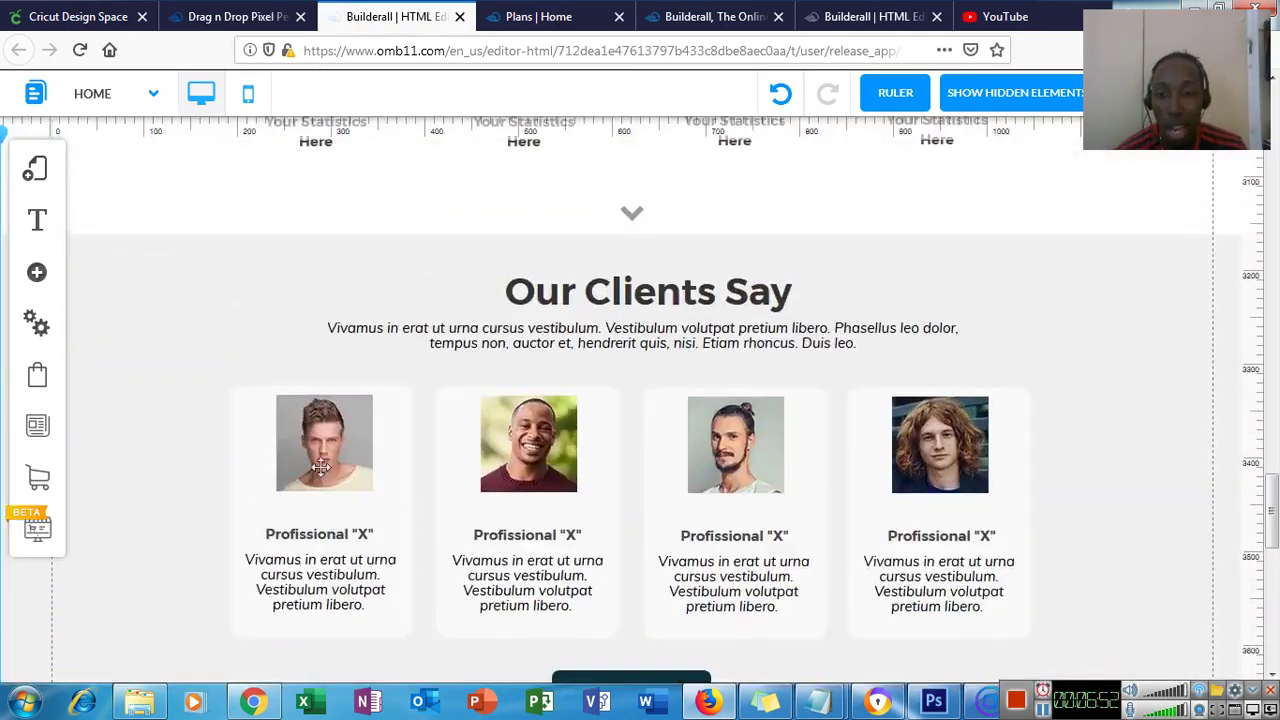
pyautogui.click(346, 458)
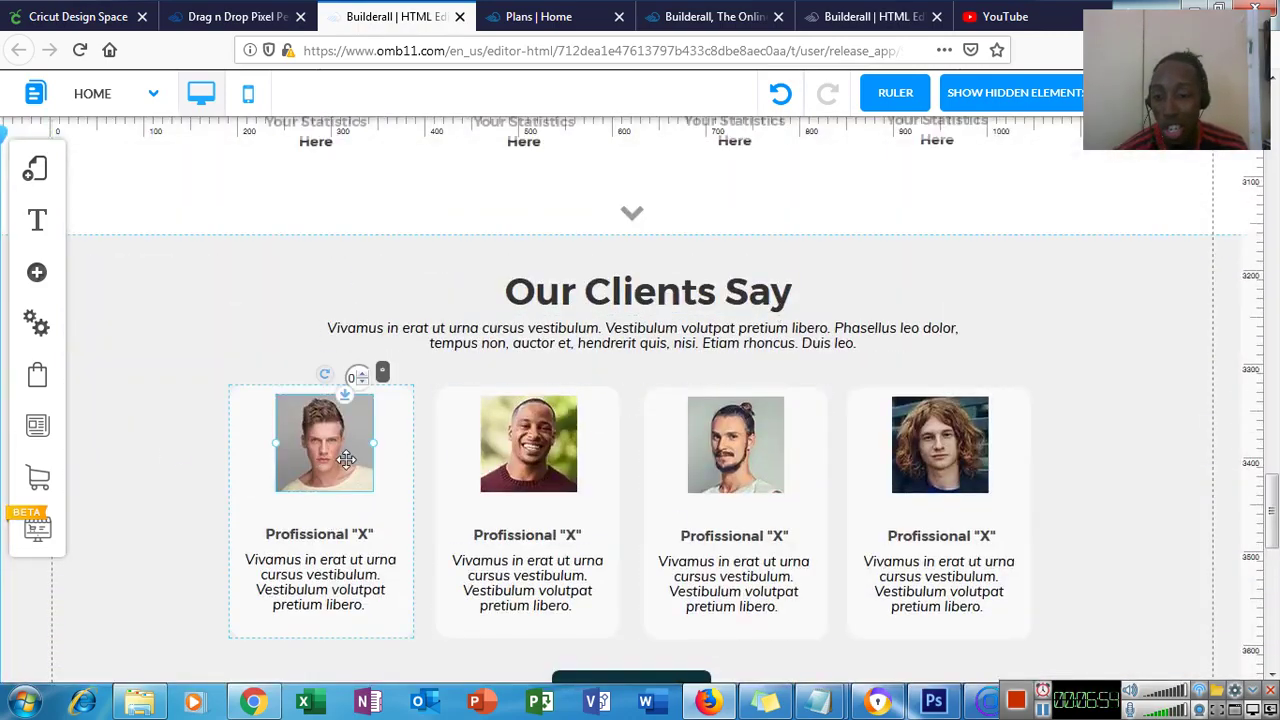
pyautogui.click(290, 598)
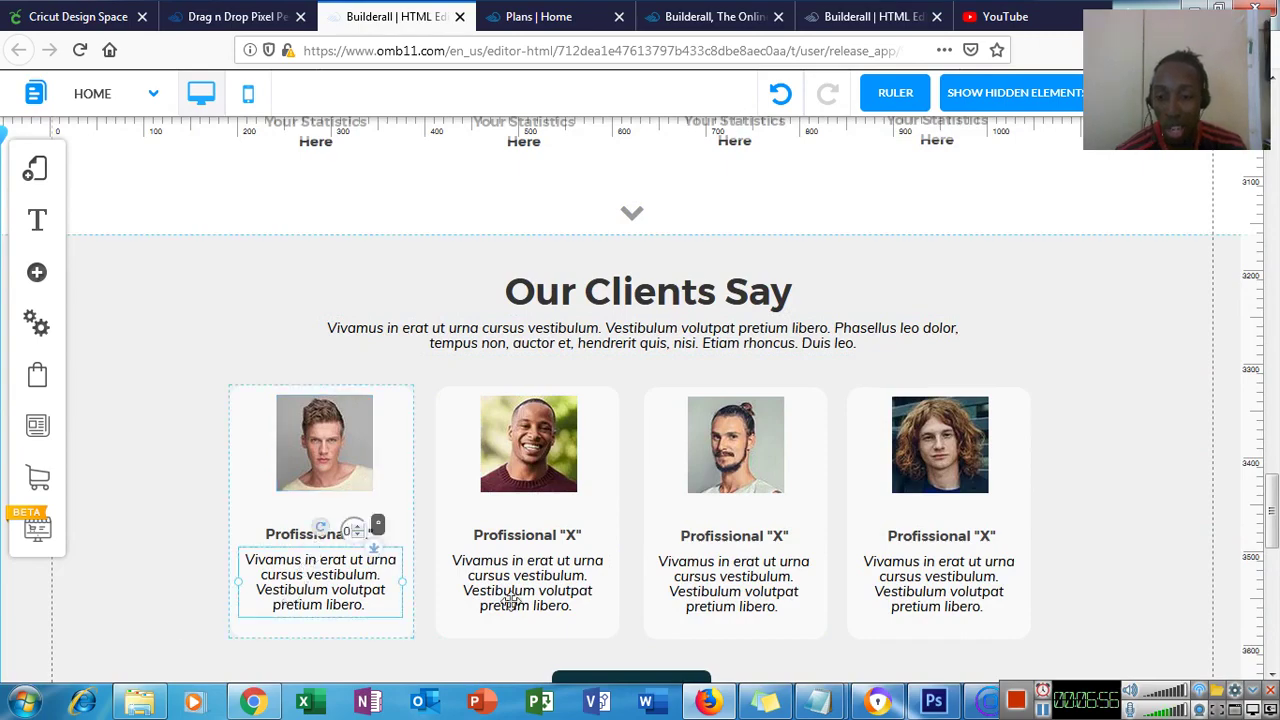
# Examine the contact banner and the footer with its social icons, contact details and newsletter subscription form
pyautogui.scroll(-6, 646, 480)
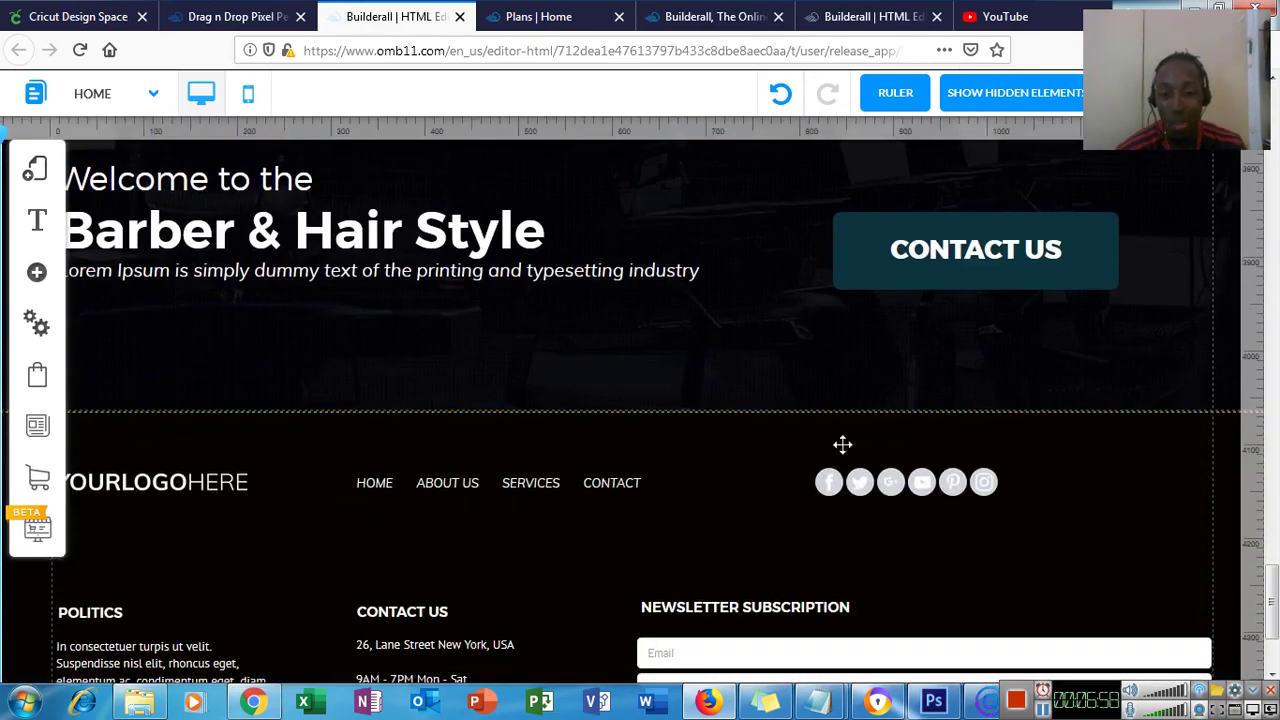
pyautogui.scroll(-3, 843, 444)
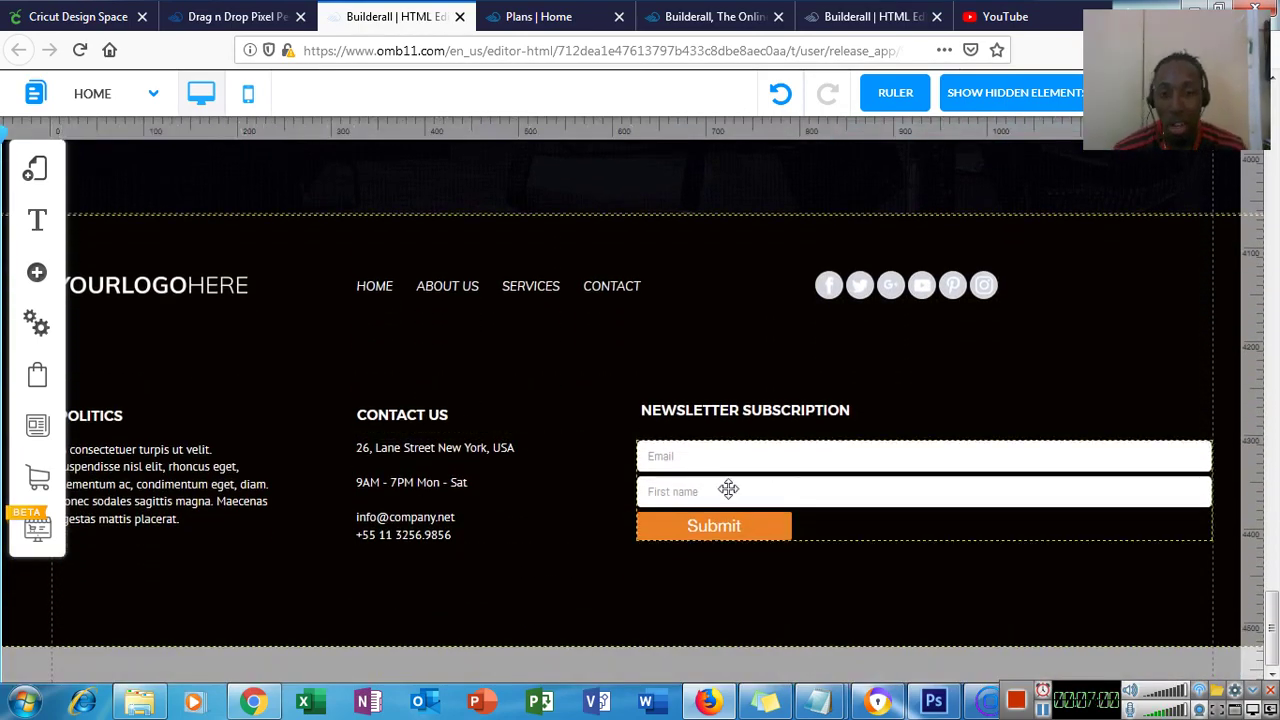
pyautogui.scroll(3, 728, 488)
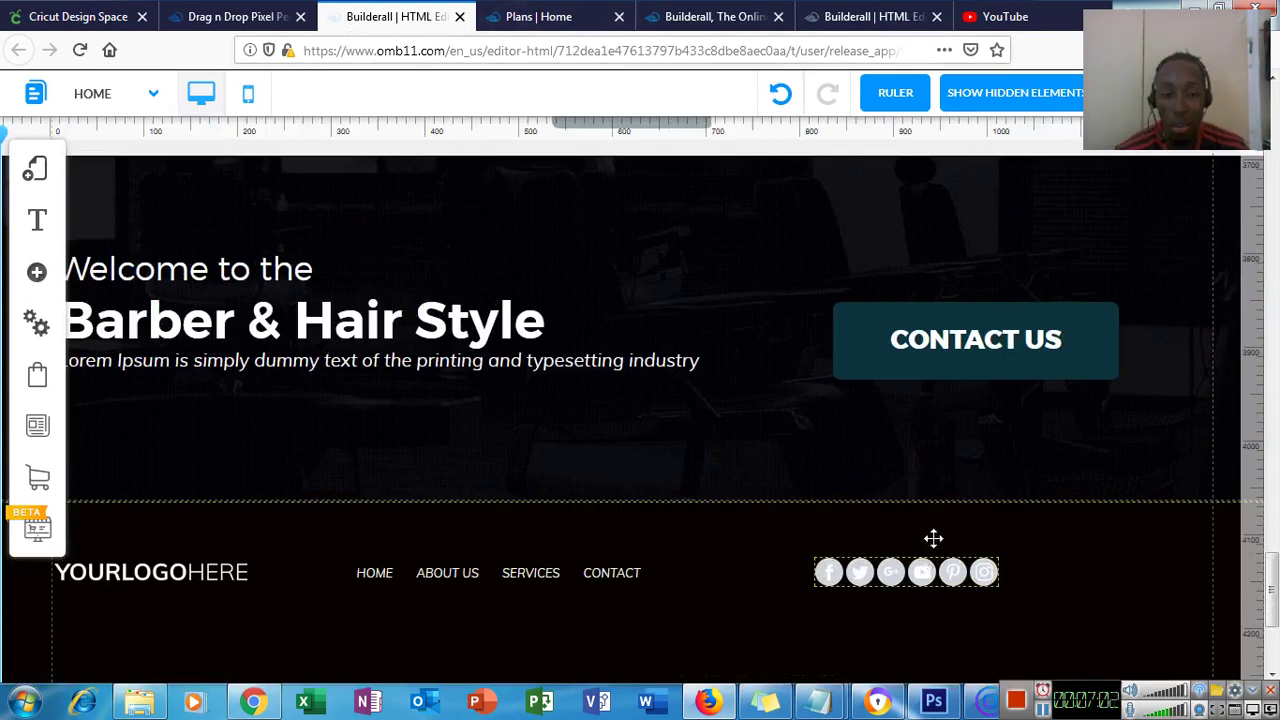
# Switch to the Instagram app and search for "hair sol"
pyautogui.click(987, 703)
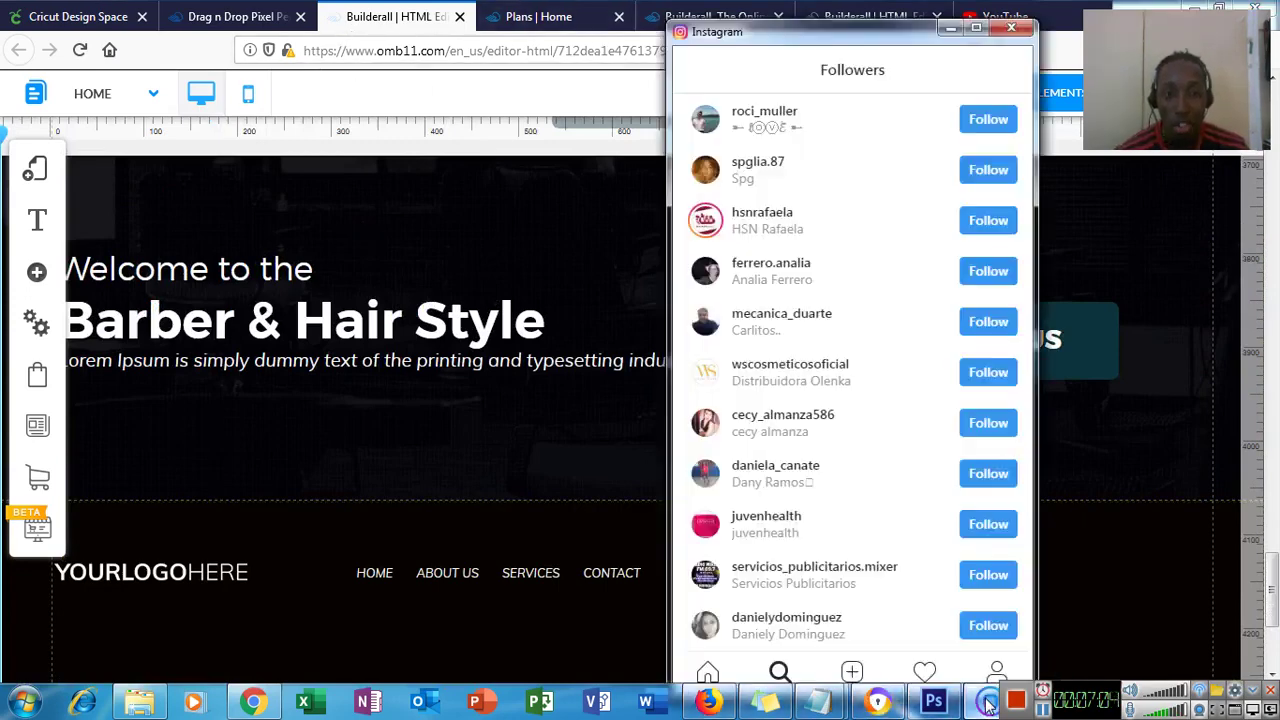
pyautogui.click(781, 672)
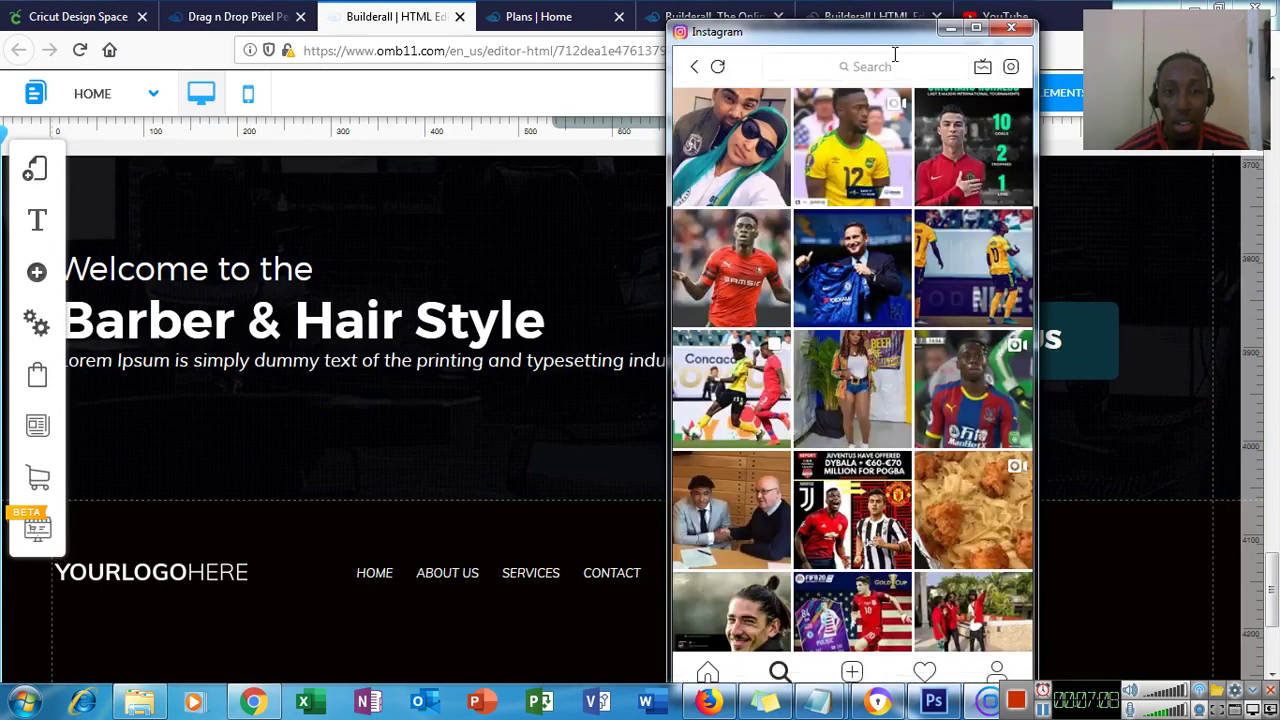
pyautogui.click(894, 60)
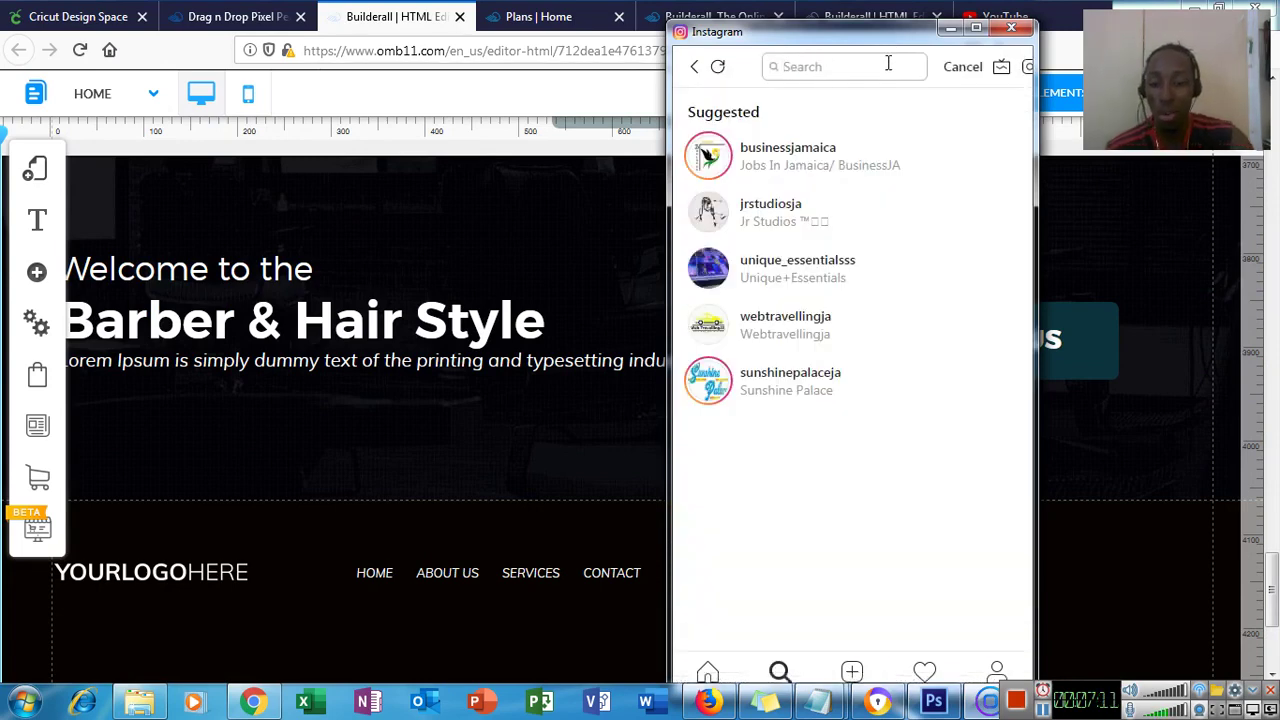
pyautogui.write('hair')
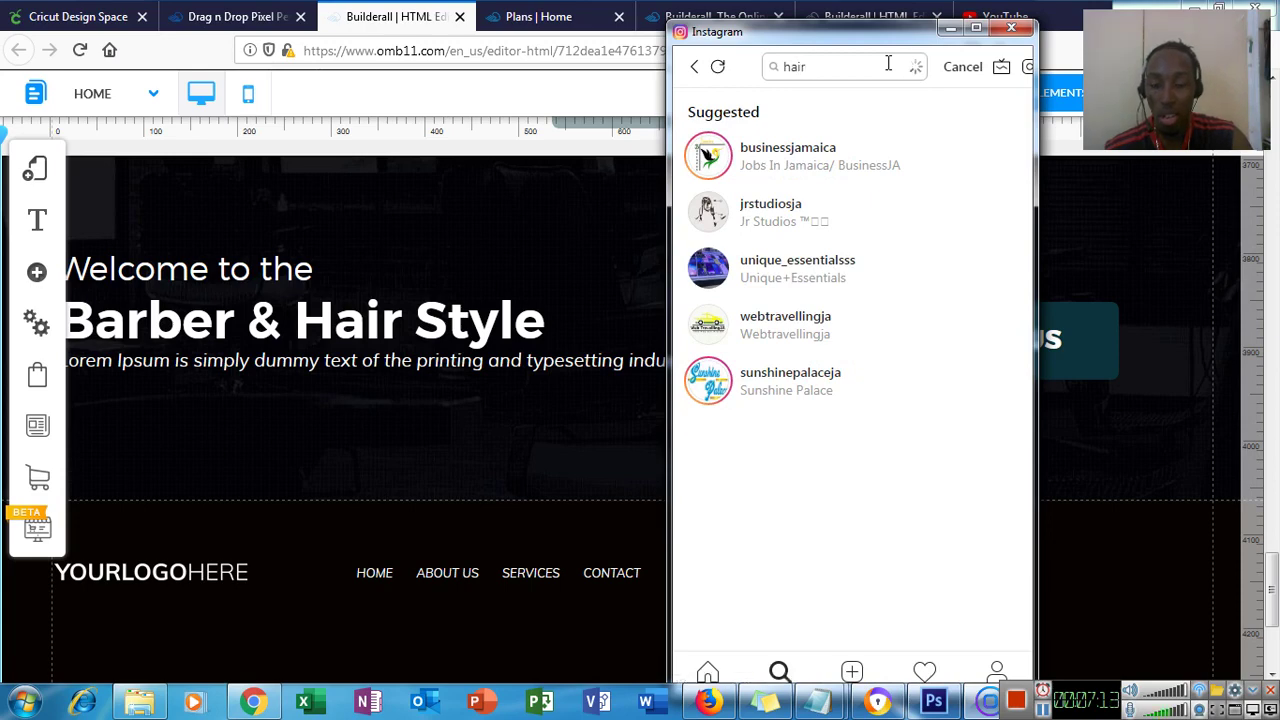
pyautogui.write(' sol')
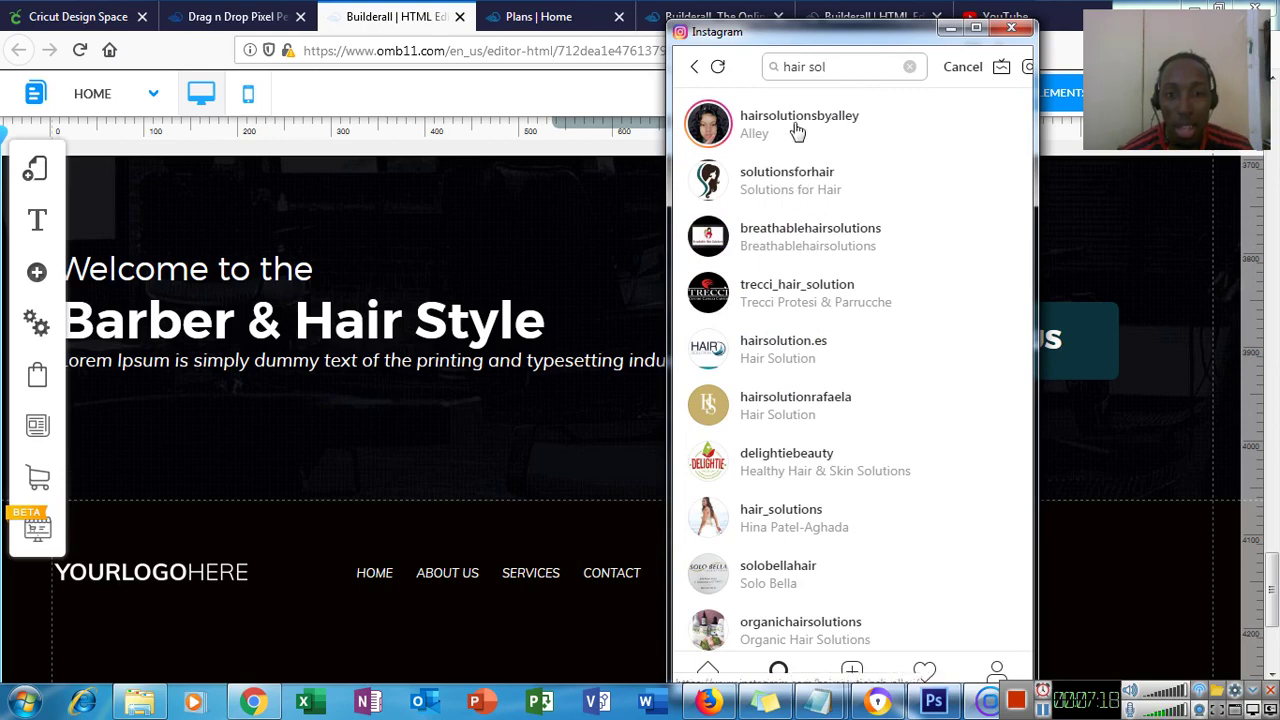
# View the first profile in the search results, return to the results, and open the Hair Solution profile with the gold HS logo
pyautogui.click(797, 130)
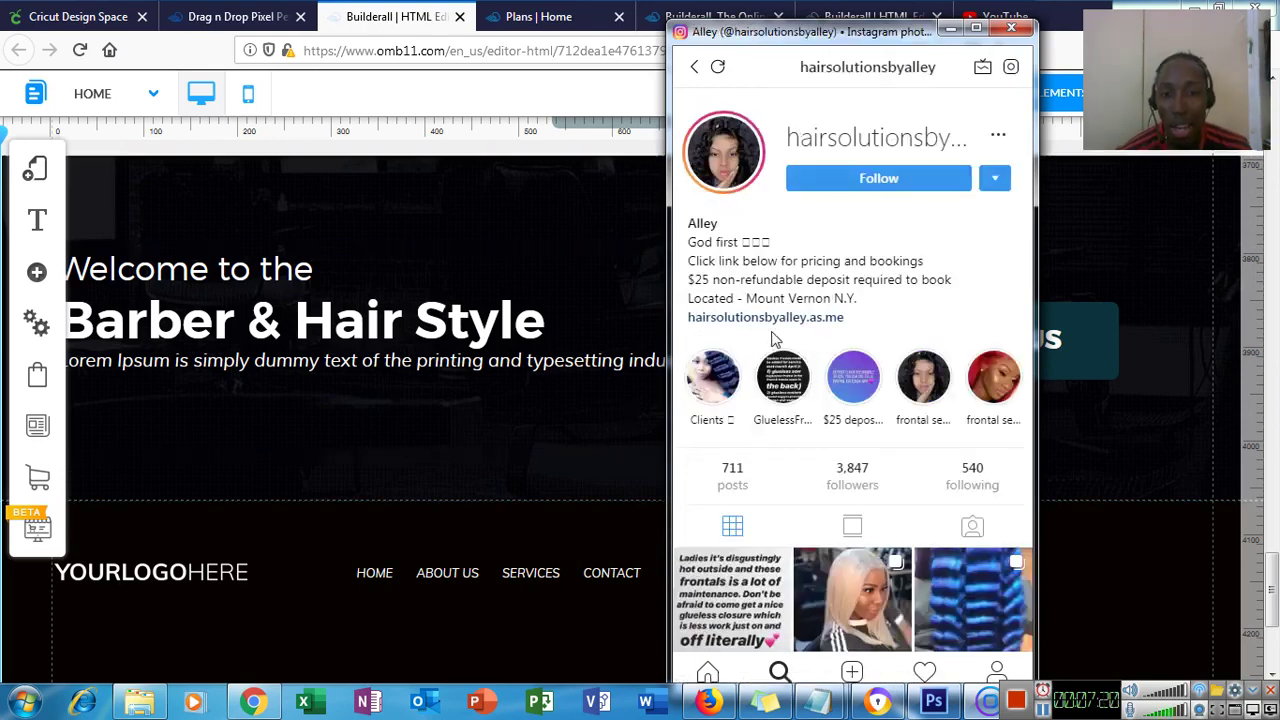
pyautogui.click(693, 73)
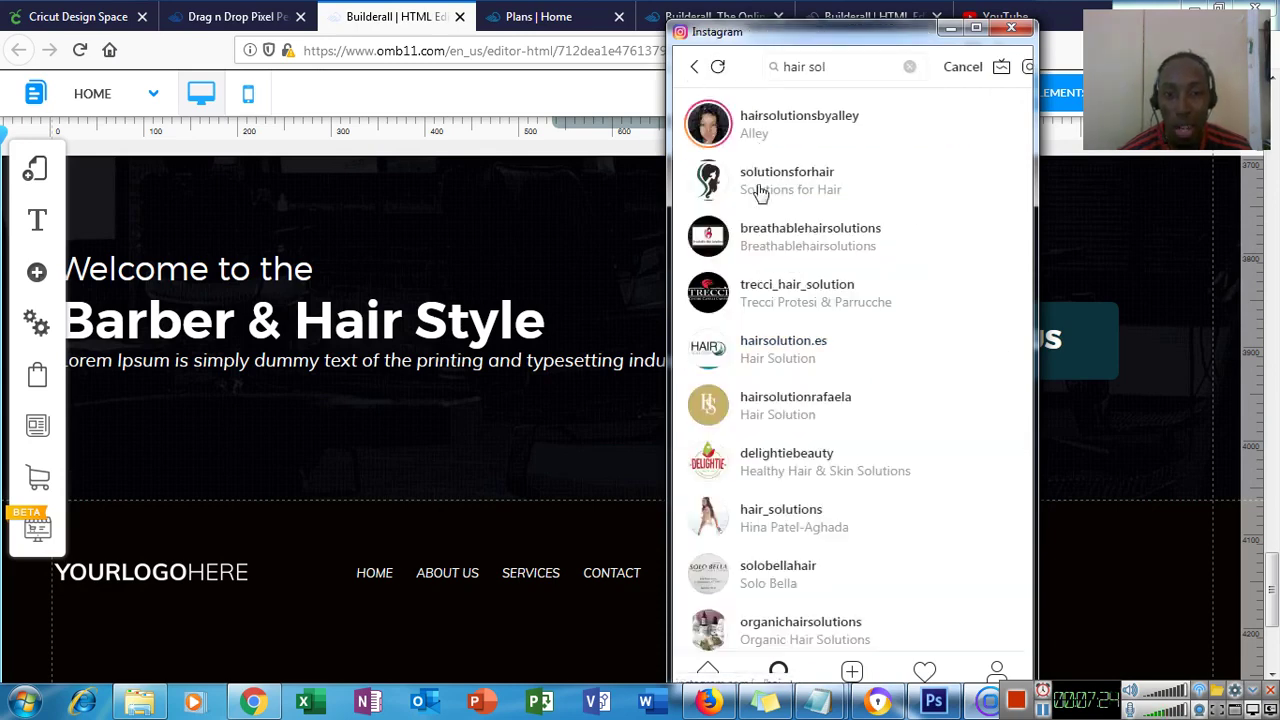
pyautogui.click(789, 401)
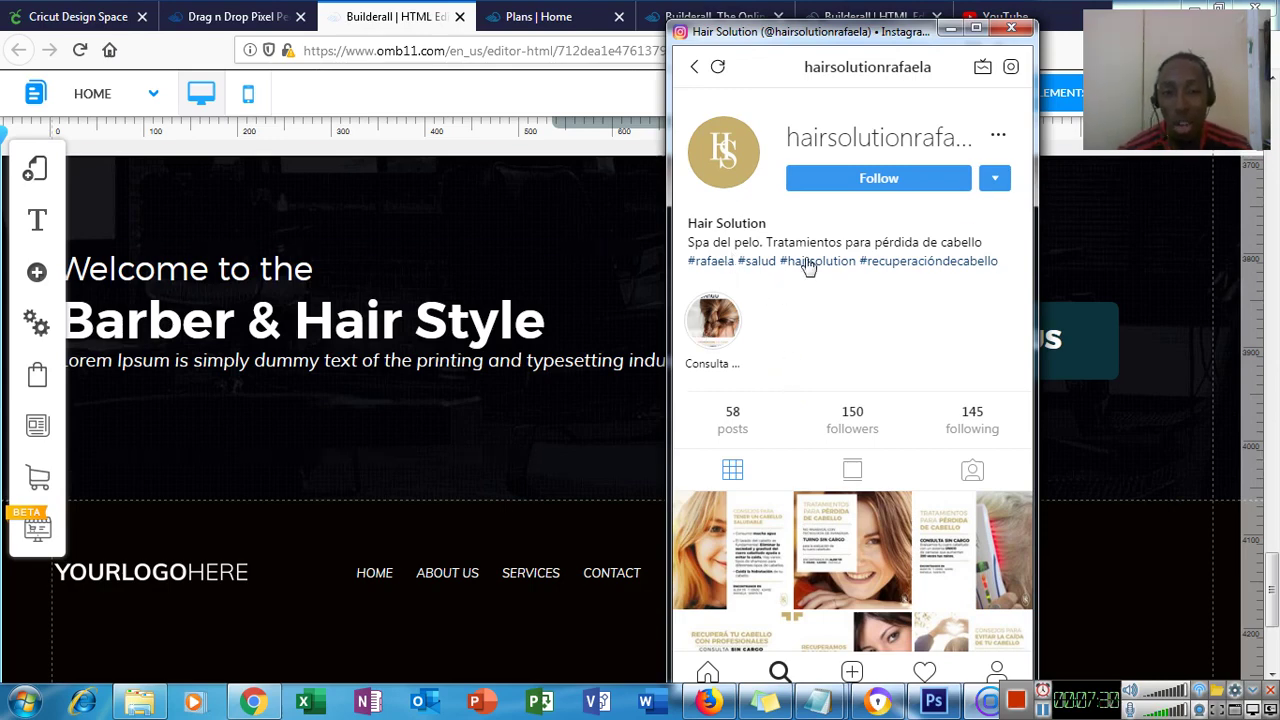
# Look over the Hair Solution profile's bio and post grid, and minimize the Instagram window to return to the Builderall editor
pyautogui.scroll(-3, 920, 269)
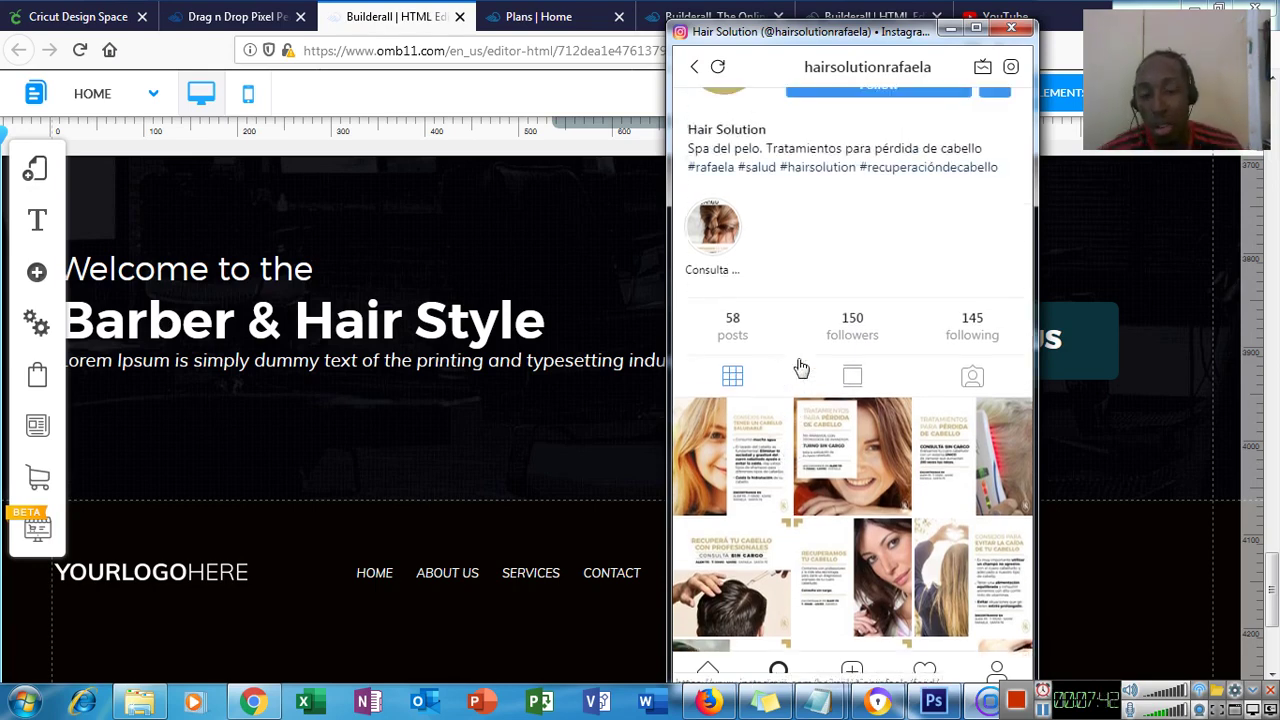
pyautogui.scroll(-2, 801, 367)
pyautogui.scroll(3, 801, 367)
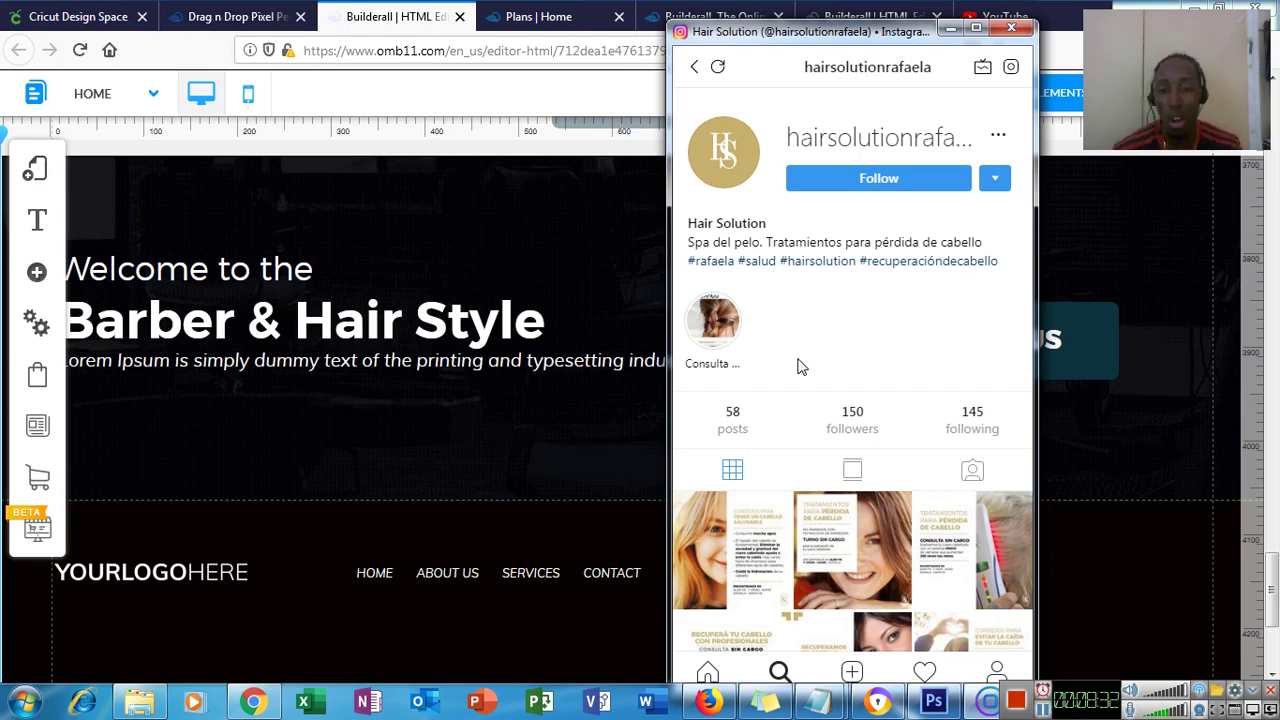
pyautogui.click(950, 30)
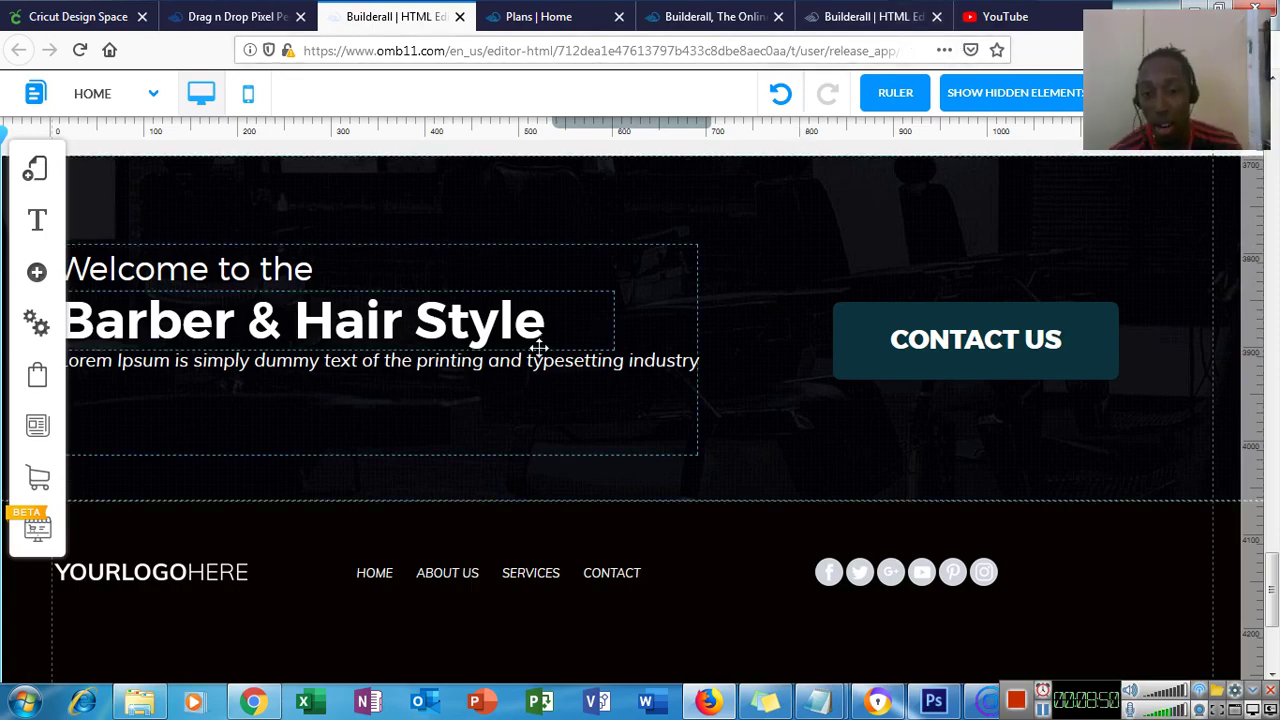
# Review the template from the contact banner back up to the hero, examining the statistics and Our main services sections
pyautogui.scroll(3, 535, 380)
pyautogui.scroll(10, 528, 435)
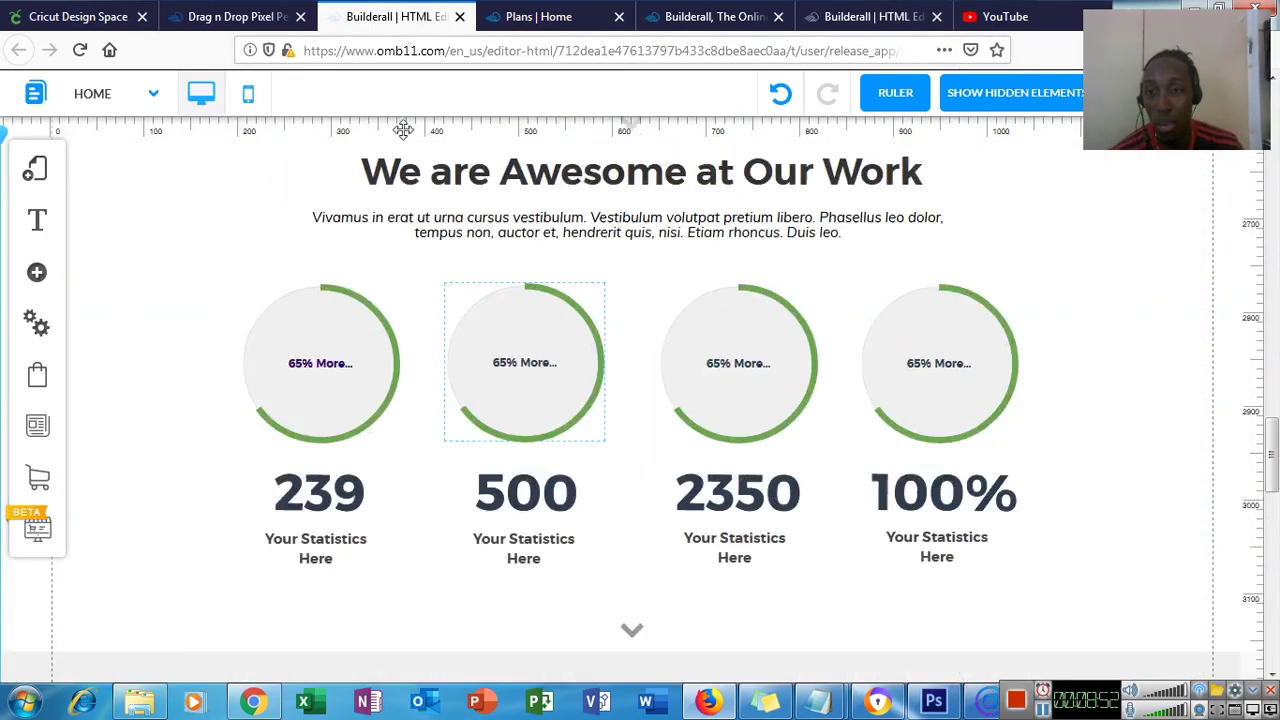
pyautogui.scroll(2, 415, 356)
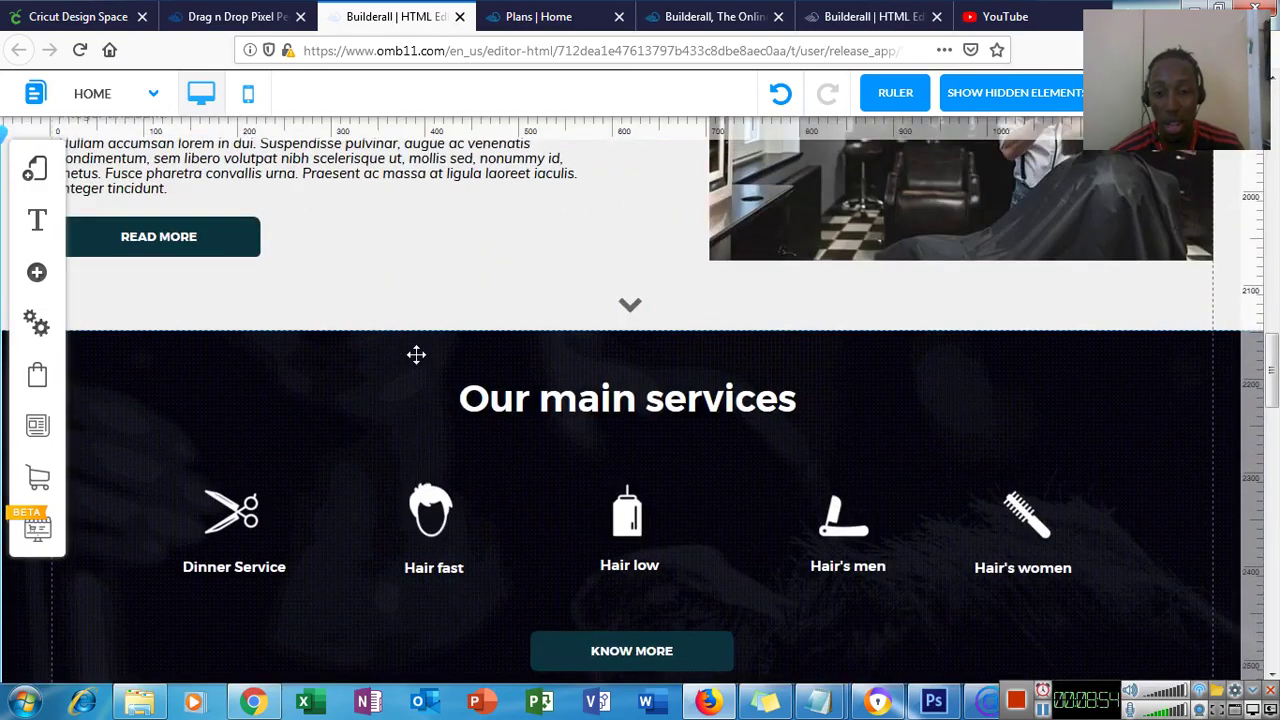
pyautogui.scroll(-2, 416, 354)
pyautogui.scroll(-1, 416, 354)
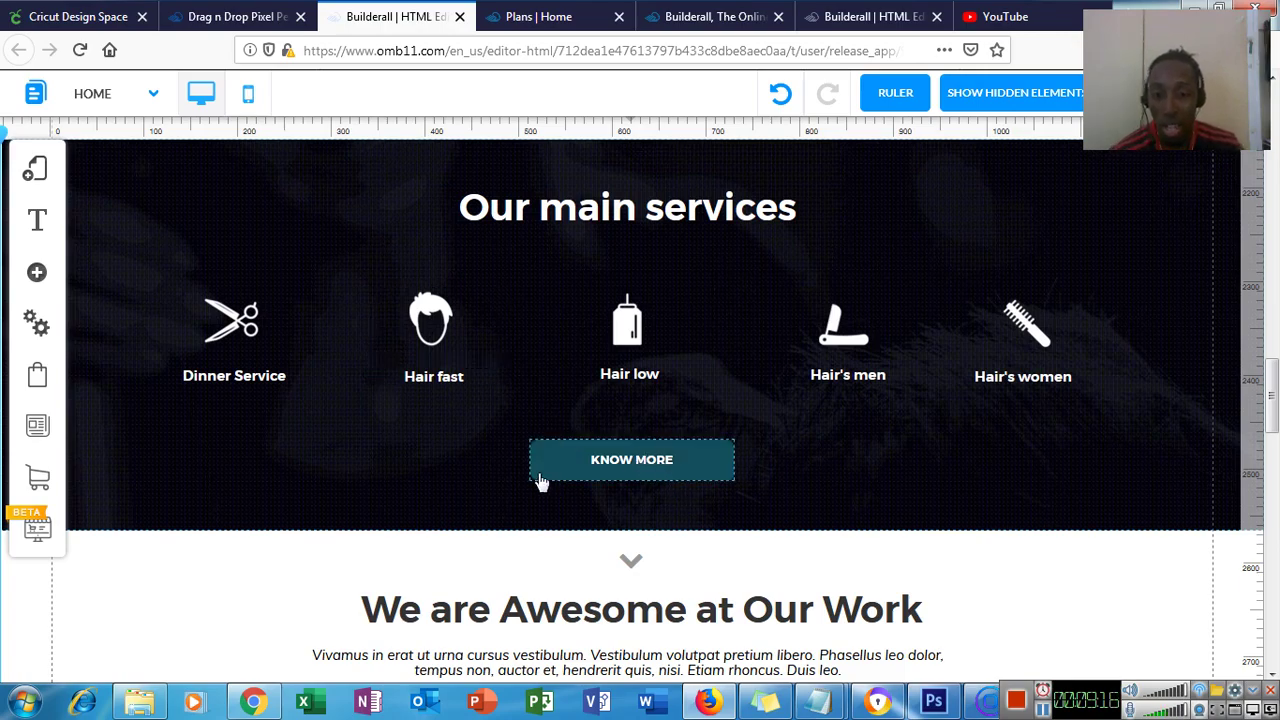
pyautogui.scroll(4, 534, 474)
pyautogui.scroll(15, 534, 474)
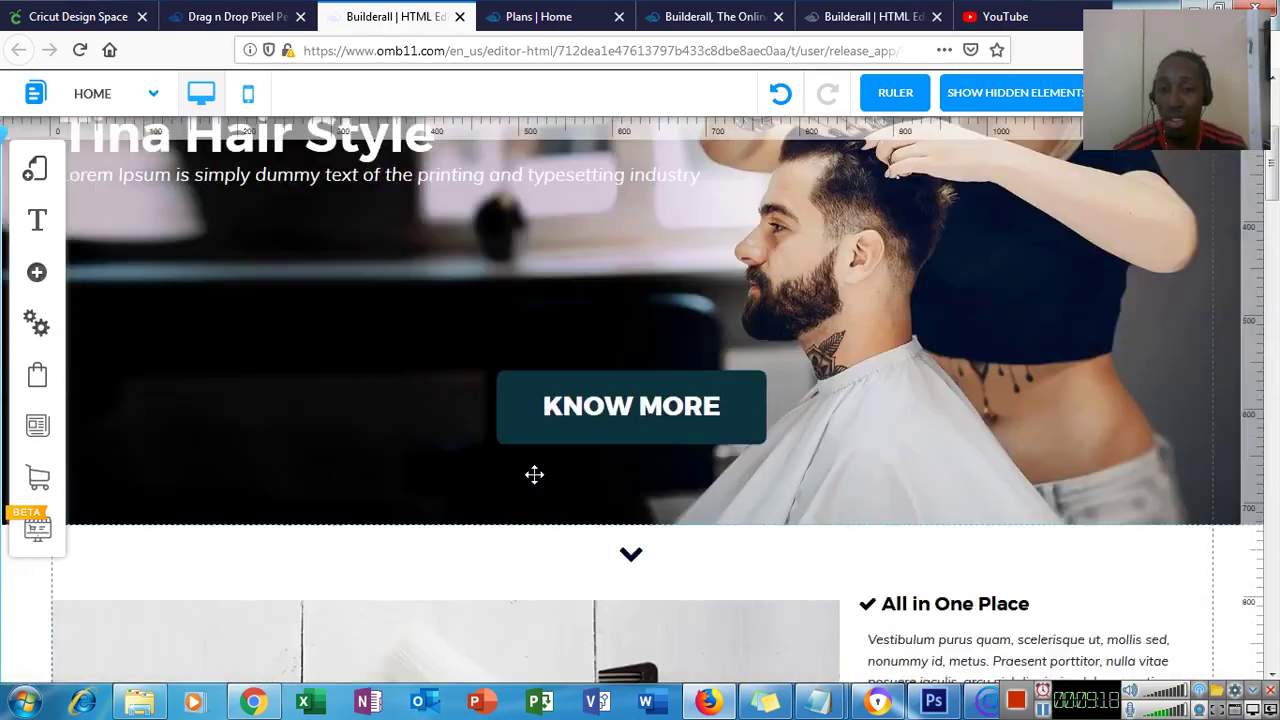